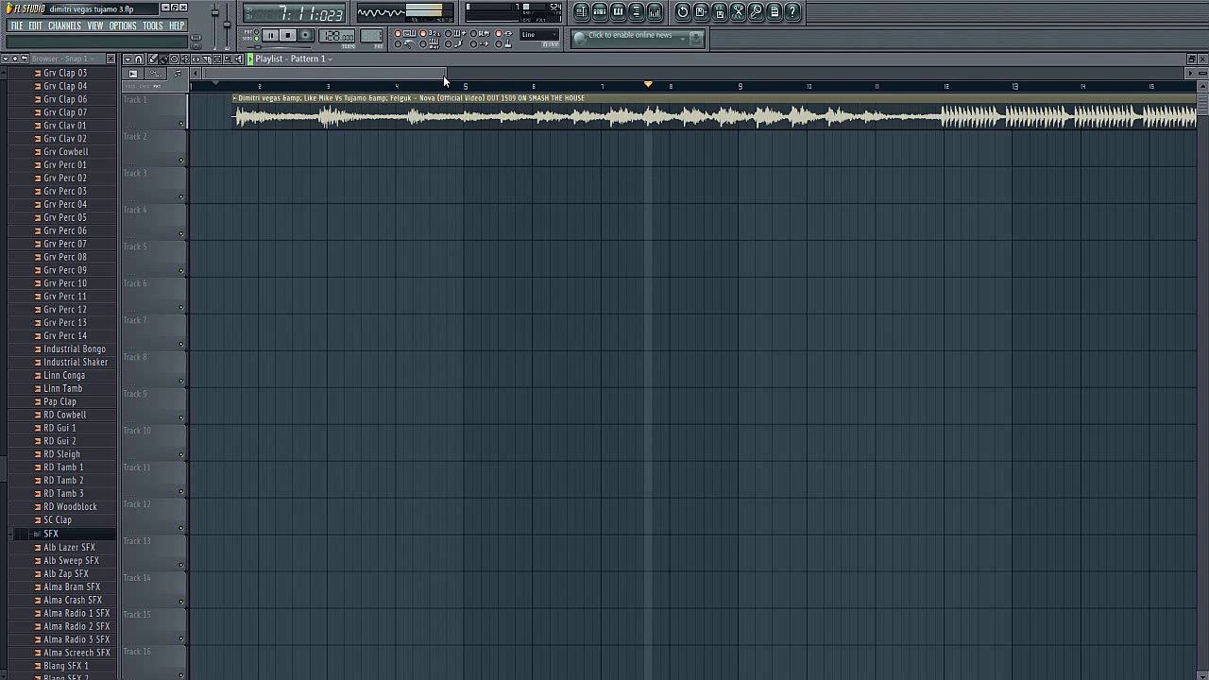
- Follow the playing arrangement in the playlist from the Track 1 audio clip to the Pattern 1 clips, and stop playback
{"action": "left_click_drag", "start_coordinate": [444, 75], "coordinate": [515, 75]}
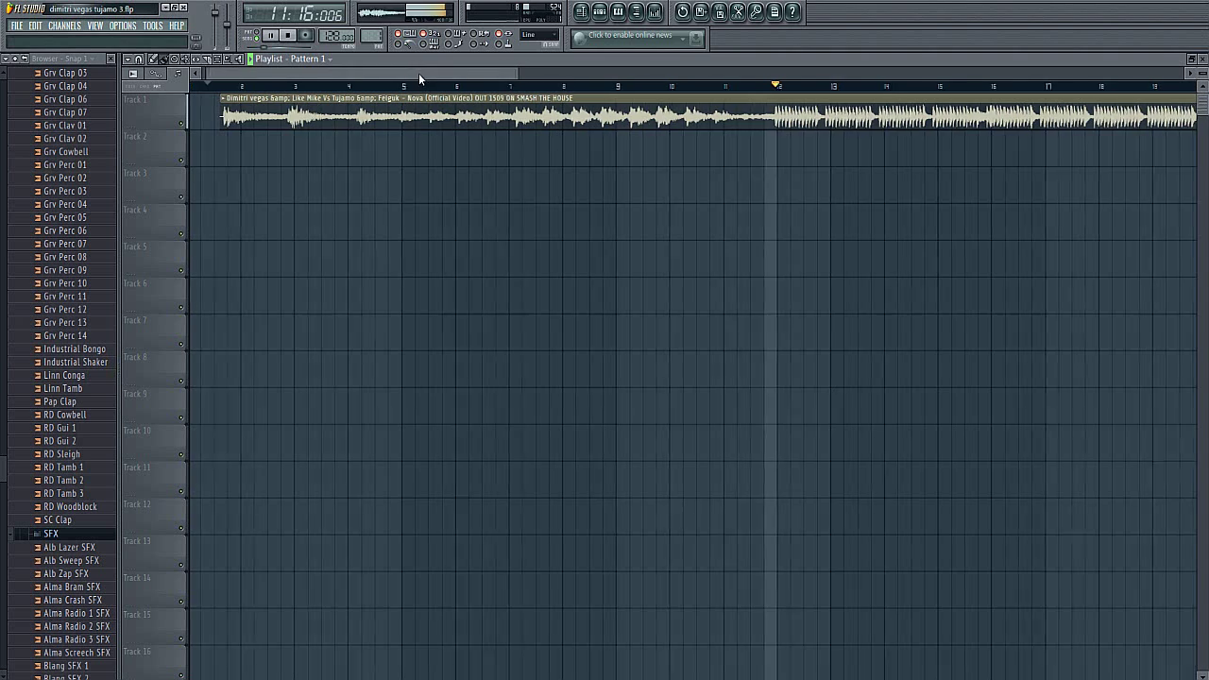
{"action": "left_click_drag", "start_coordinate": [418, 73], "coordinate": [520, 65]}
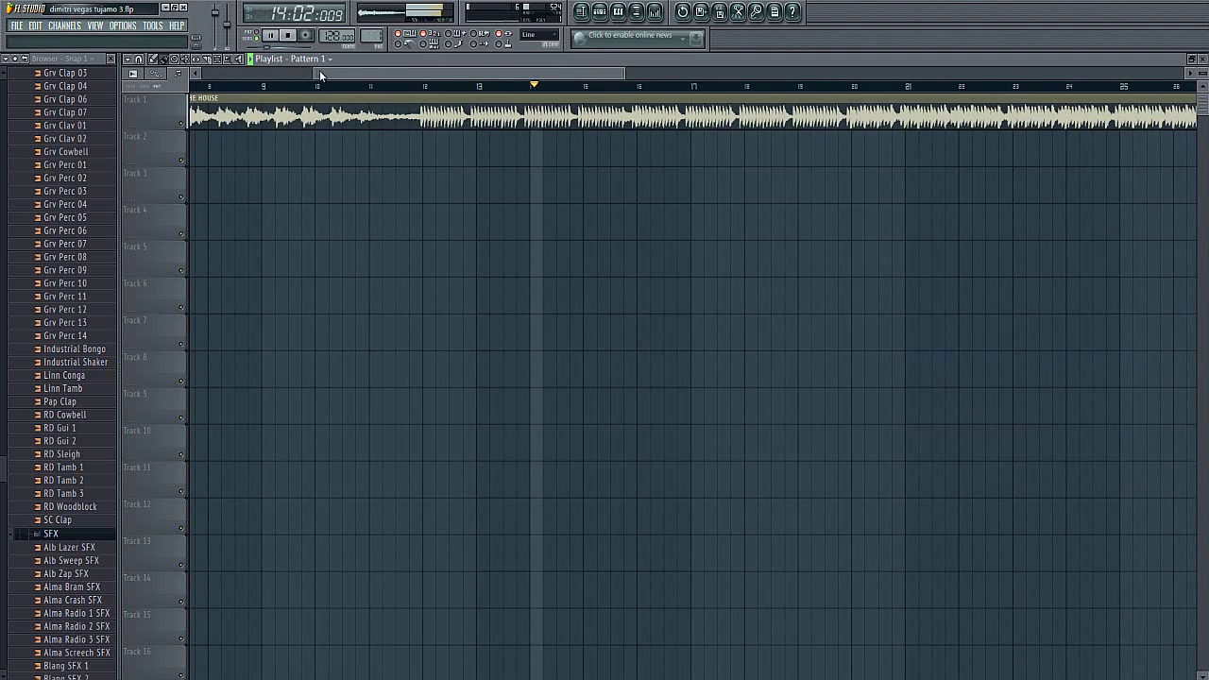
{"action": "left_click_drag", "start_coordinate": [321, 71], "coordinate": [351, 70]}
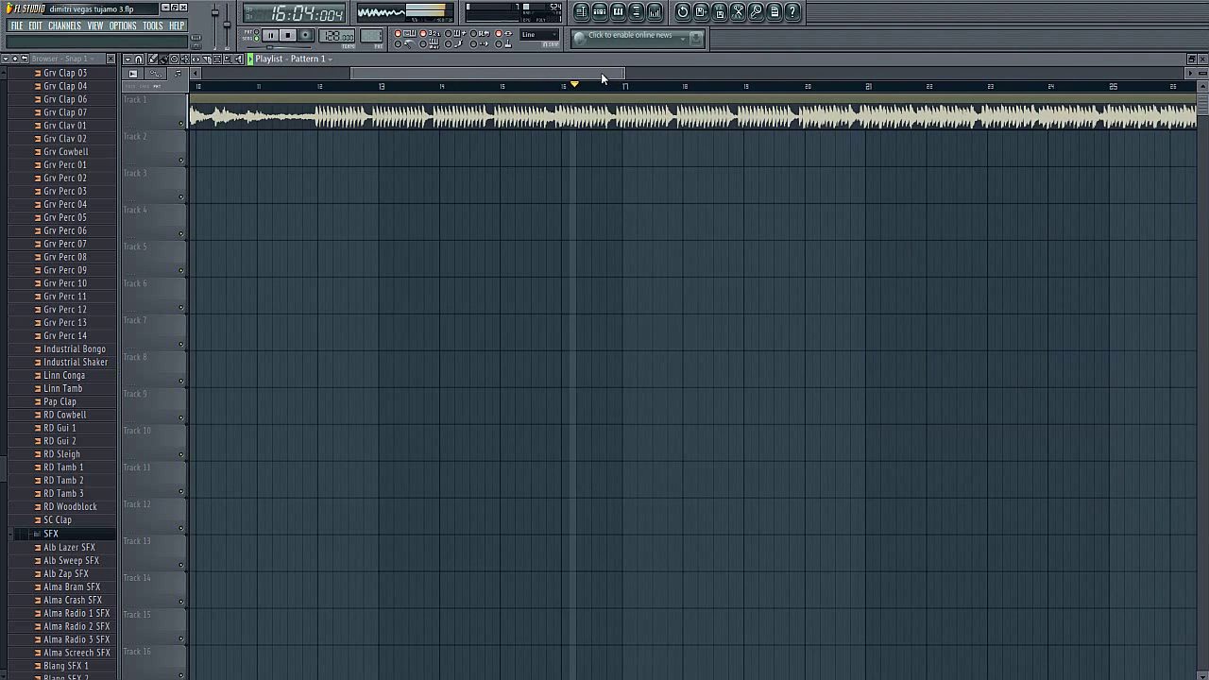
{"action": "left_click_drag", "start_coordinate": [602, 73], "coordinate": [744, 70]}
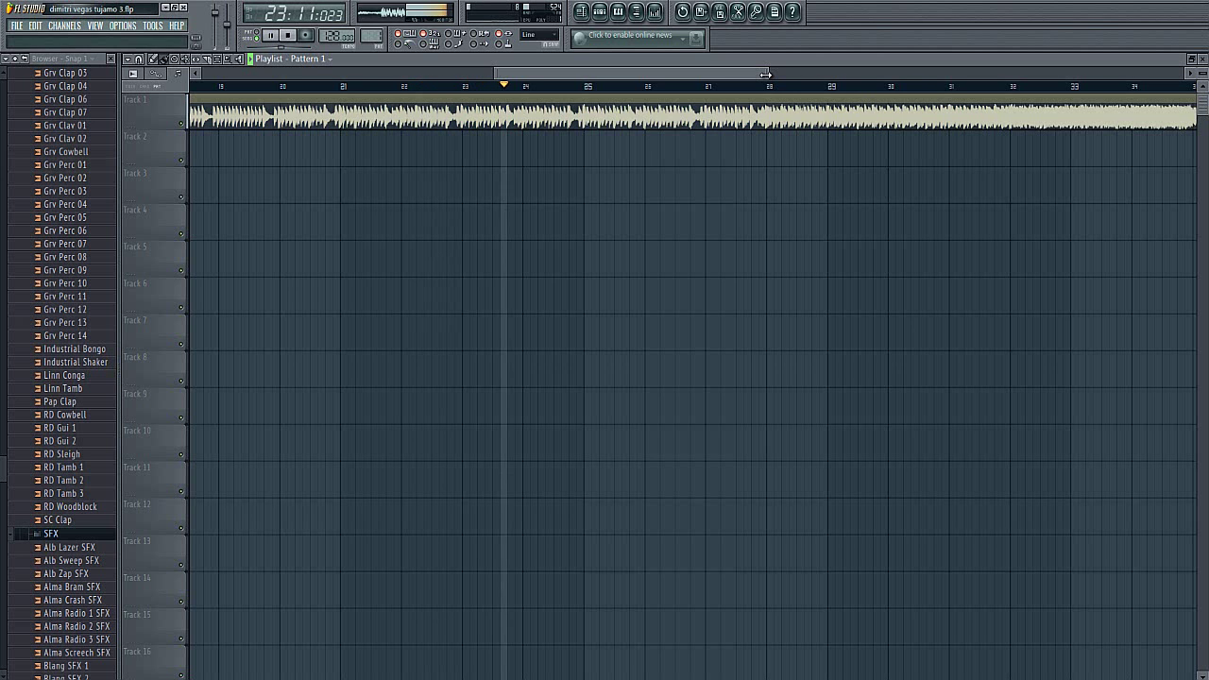
{"action": "left_click_drag", "start_coordinate": [765, 74], "coordinate": [861, 73]}
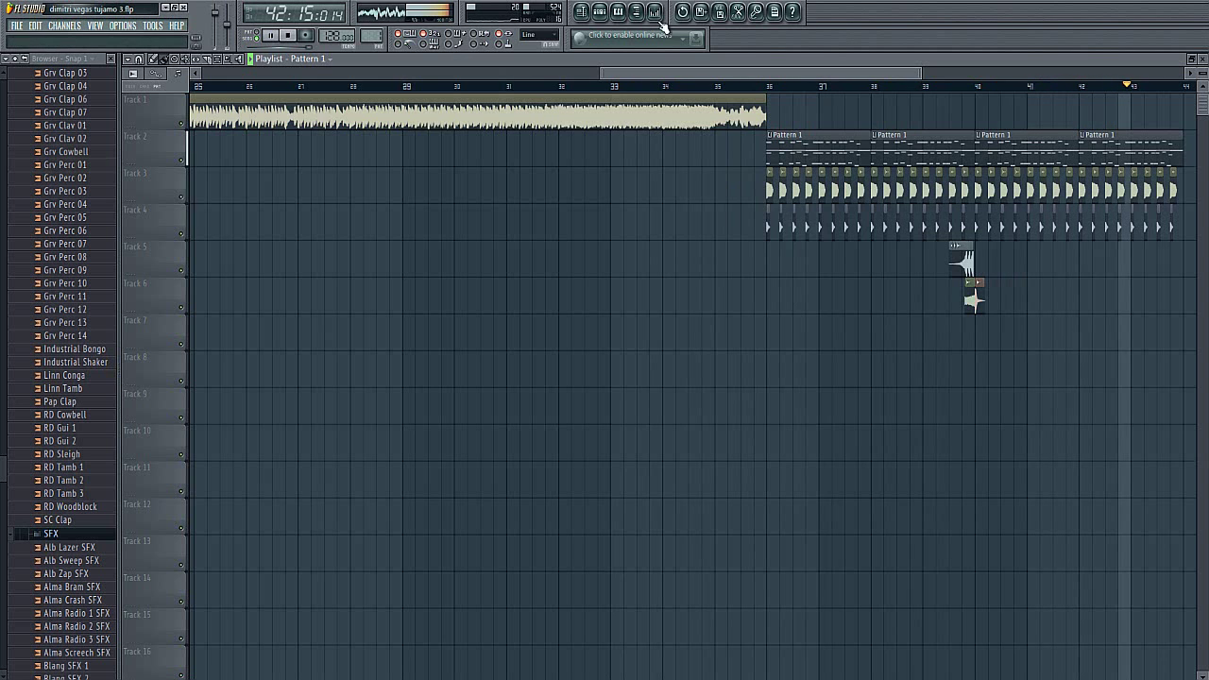
{"action": "left_click", "coordinate": [291, 36]}
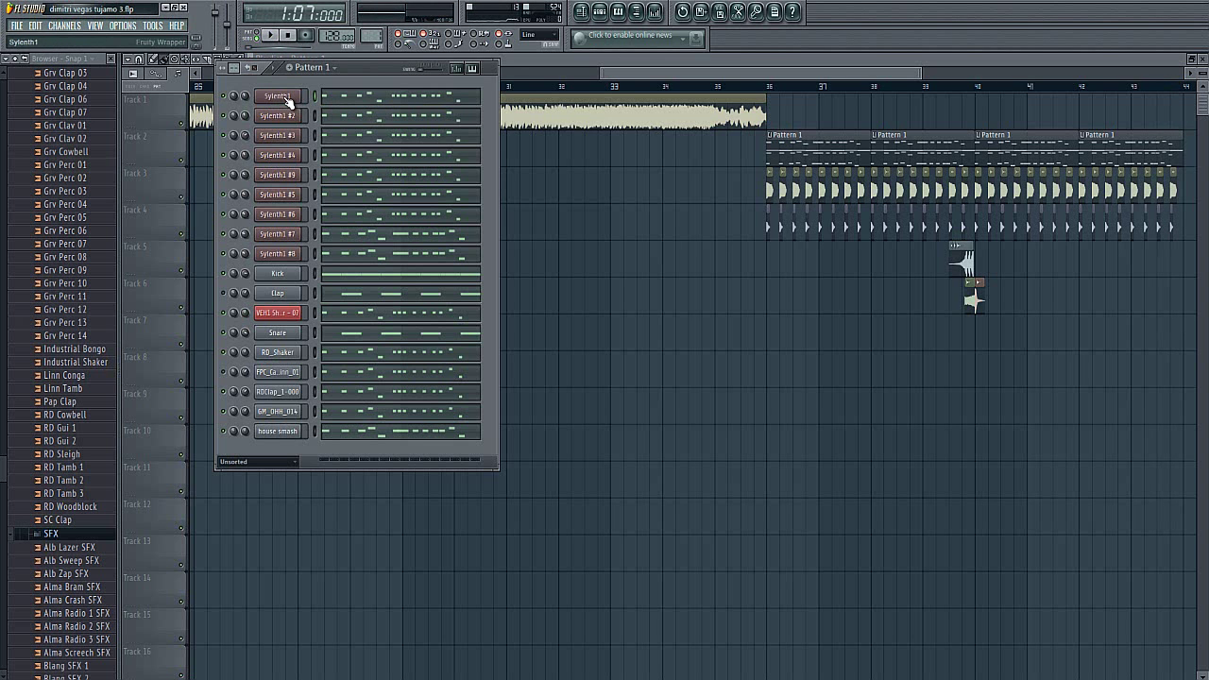
- Inspect the synth settings of the first Sylenth1 channel and switch playback to pattern mode
{"action": "left_click", "coordinate": [277, 96]}
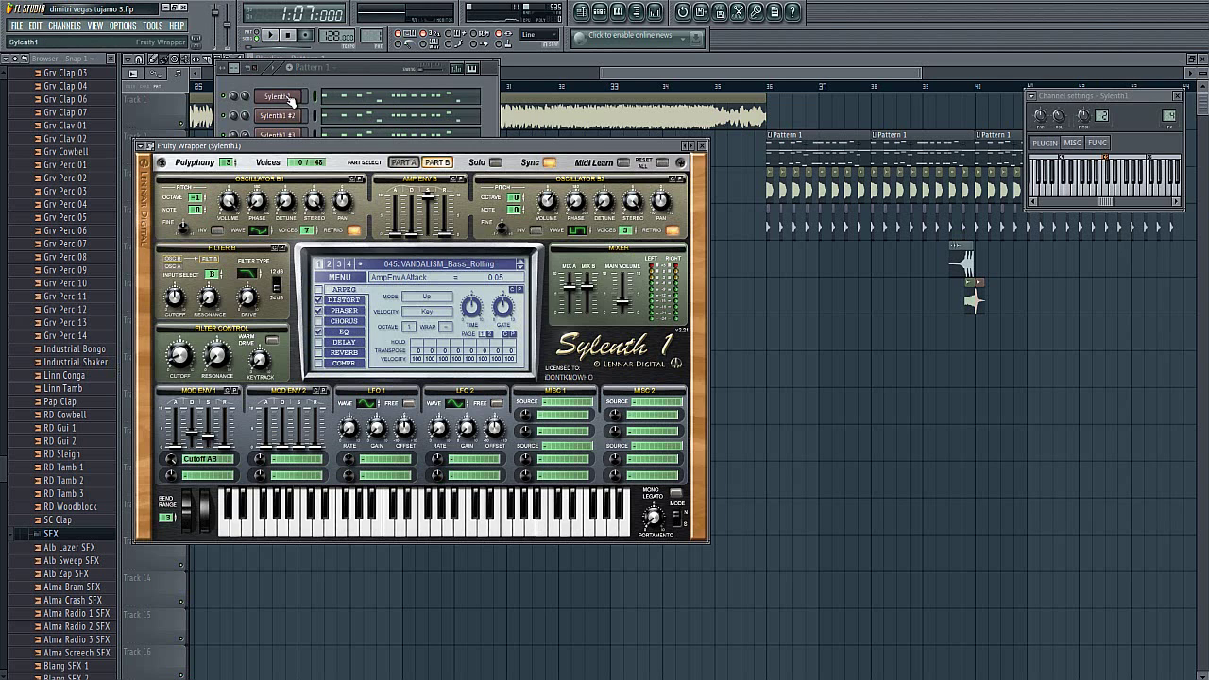
{"action": "left_click", "coordinate": [289, 98]}
{"action": "right_click", "coordinate": [287, 99]}
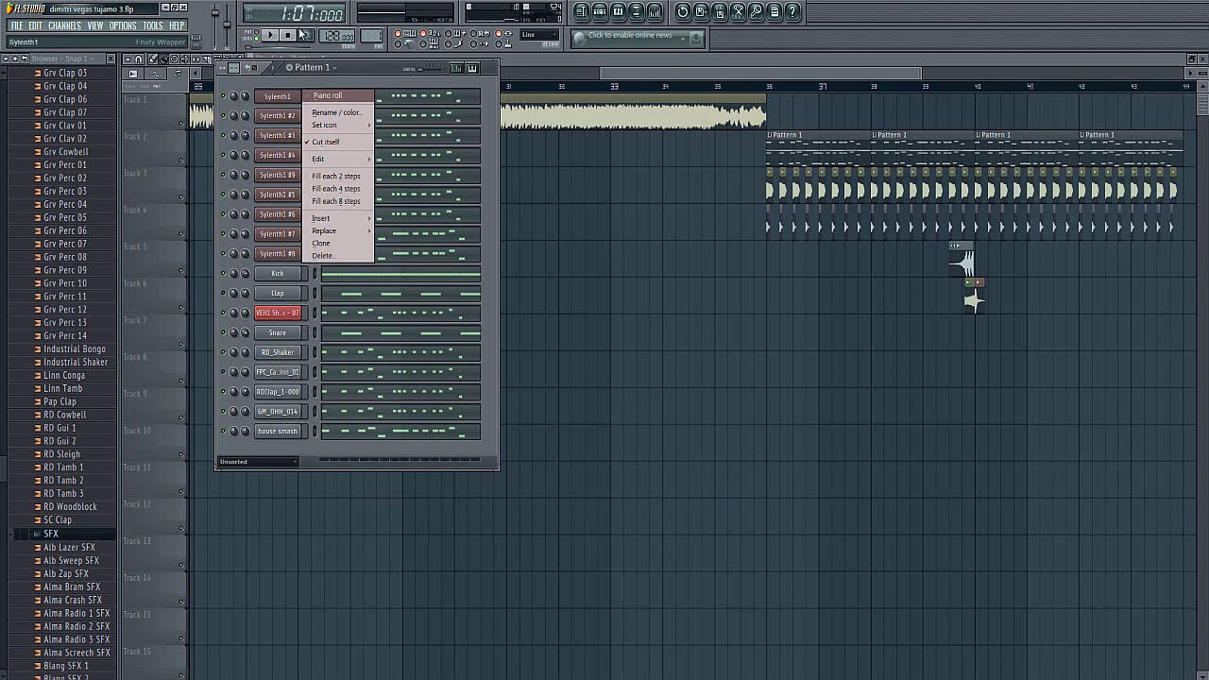
{"action": "left_click", "coordinate": [267, 36]}
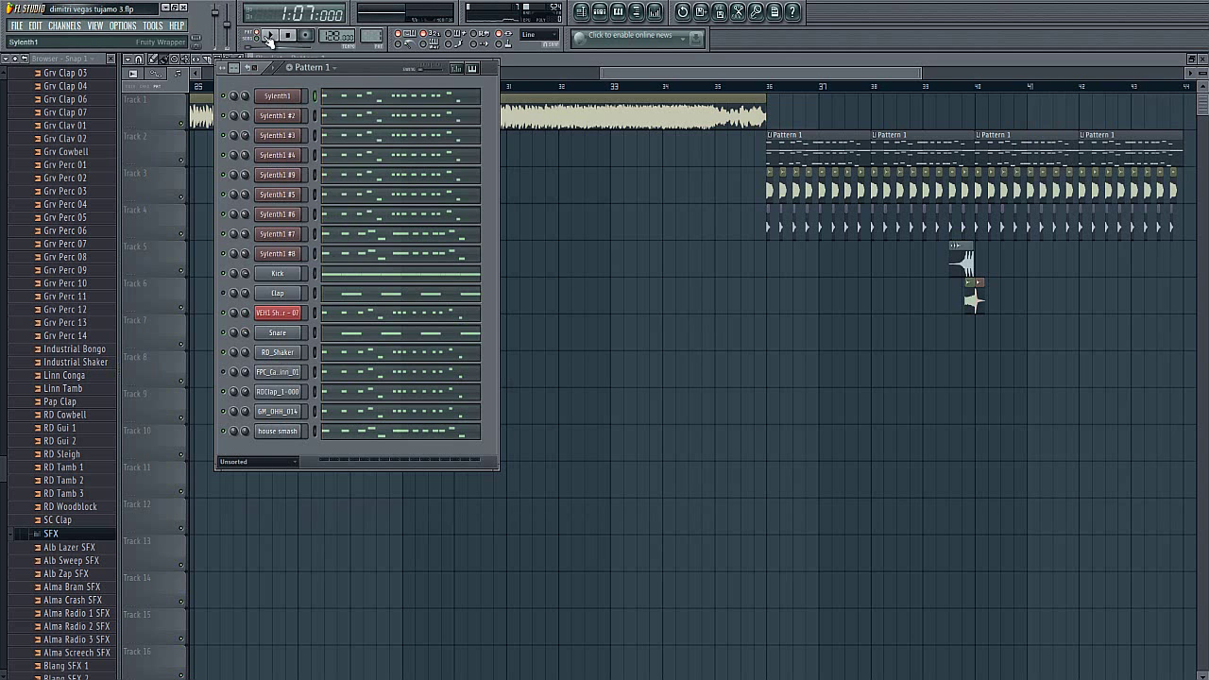
- Examine the first Sylenth1 channel's full two-bar melody in the piano roll while Pattern 1 plays, and stop playback
{"action": "right_click", "coordinate": [271, 98]}
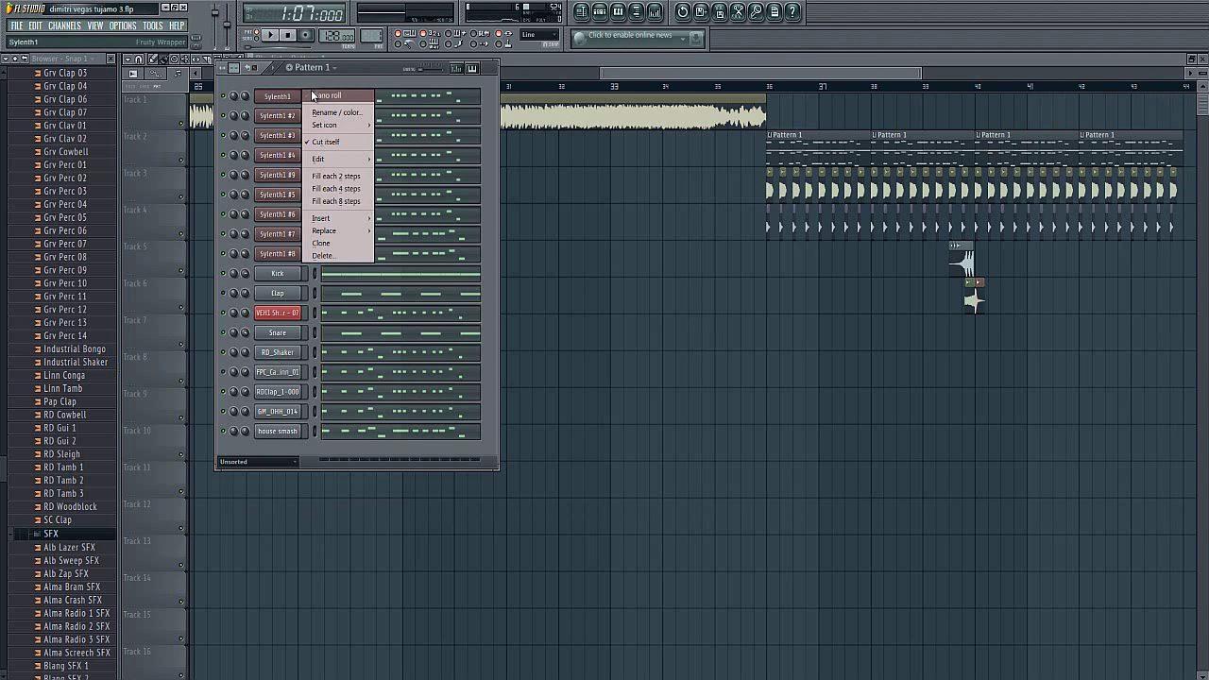
{"action": "left_click", "coordinate": [322, 96]}
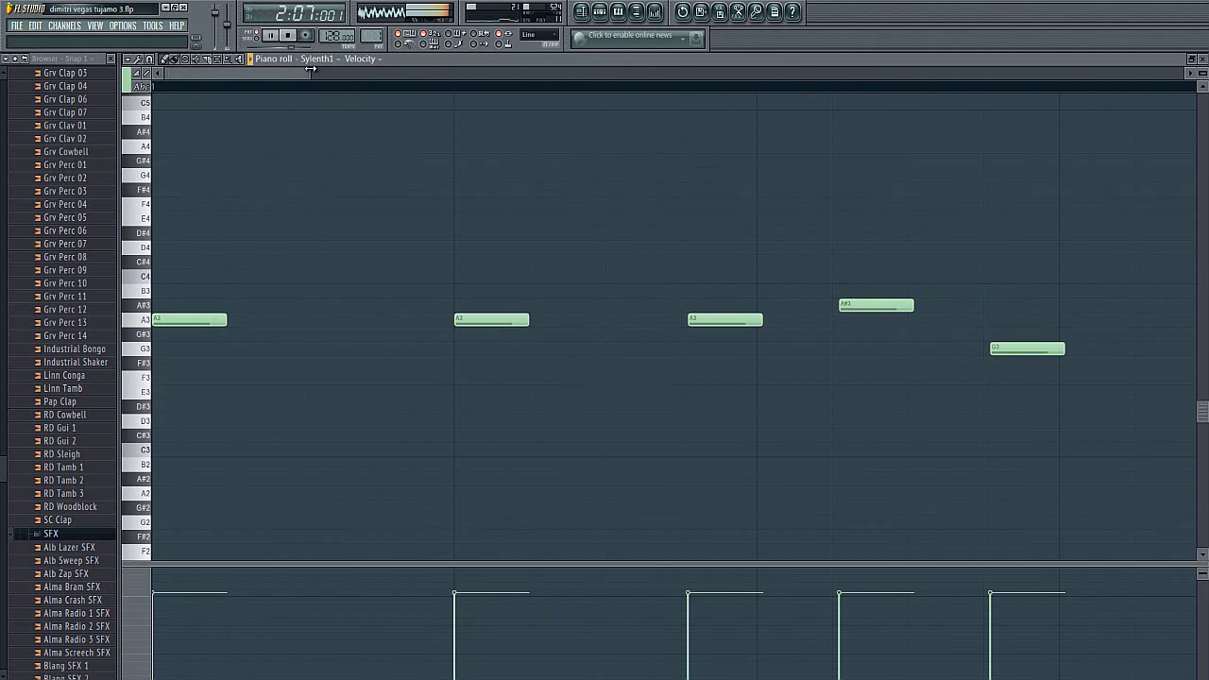
{"action": "left_click_drag", "start_coordinate": [311, 70], "coordinate": [579, 71]}
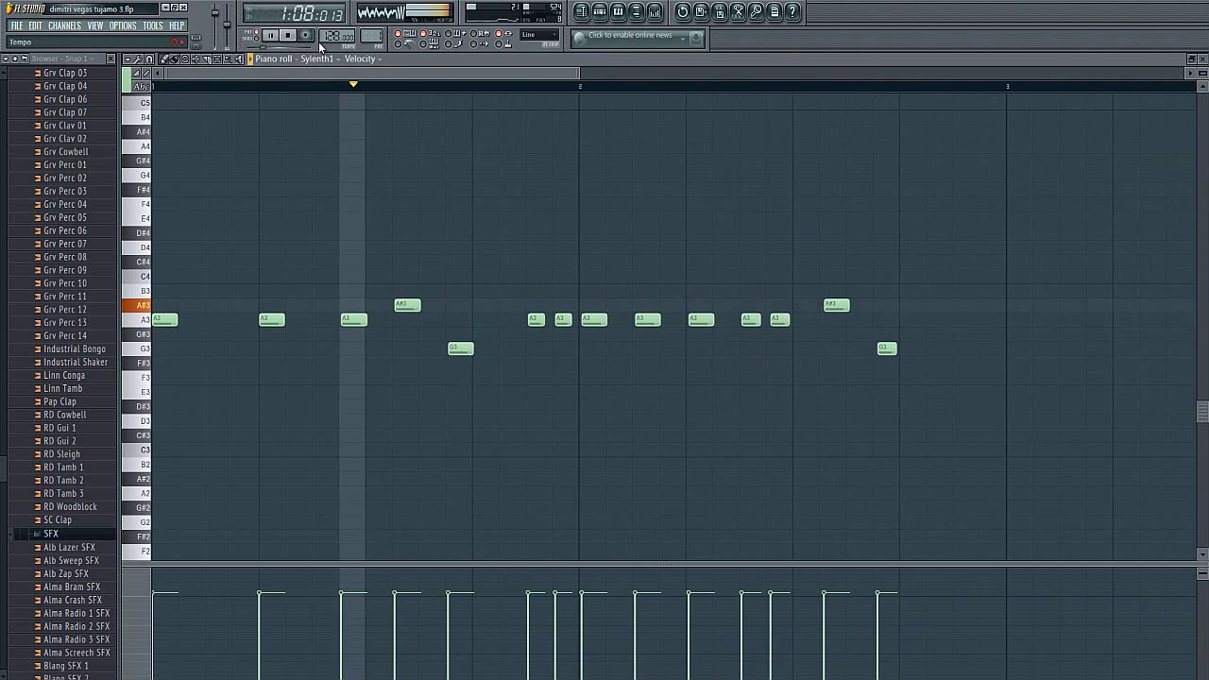
{"action": "key", "text": "space"}
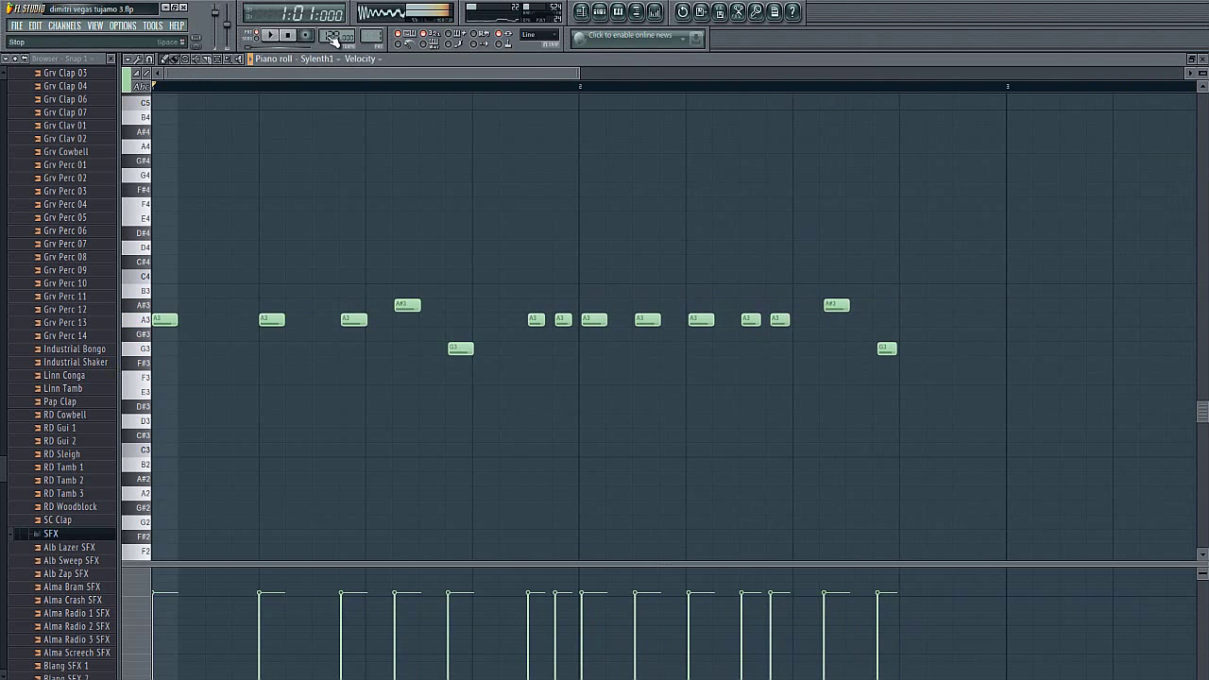
{"action": "left_click", "coordinate": [1202, 59]}
- Examine the notes of the Sylenth1 #2 channel in the piano roll and start playing the pattern
{"action": "right_click", "coordinate": [275, 117]}
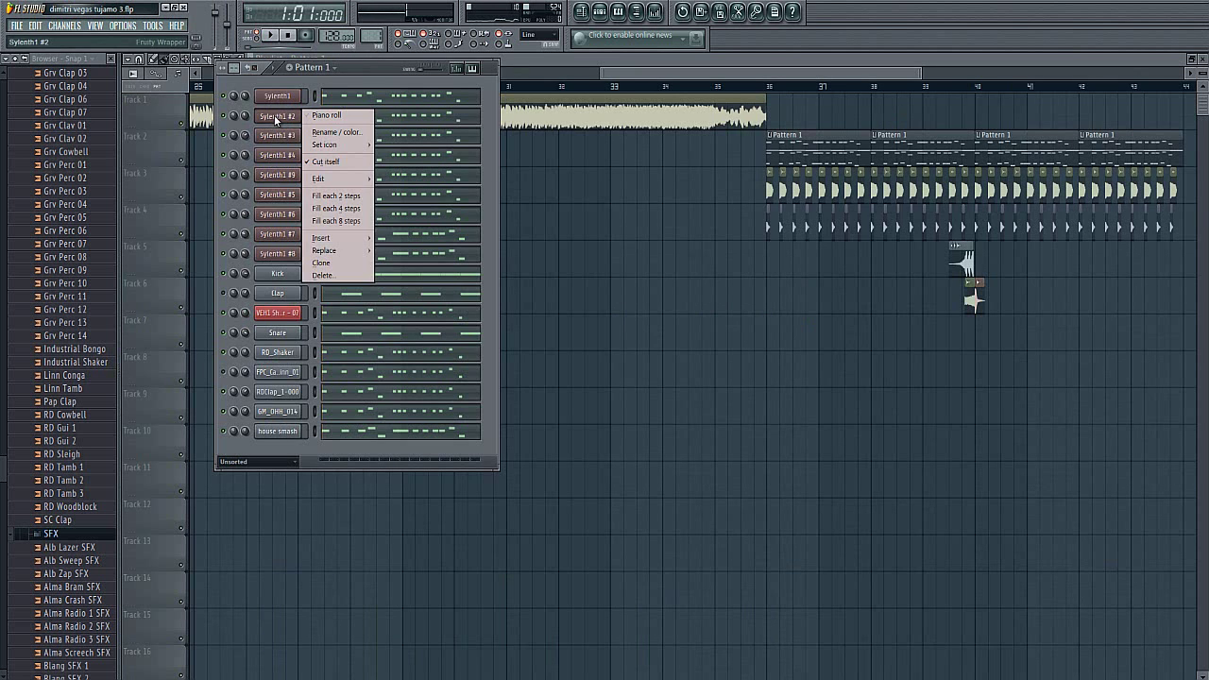
{"action": "left_click", "coordinate": [327, 116]}
{"action": "left_click_drag", "start_coordinate": [310, 77], "coordinate": [526, 62]}
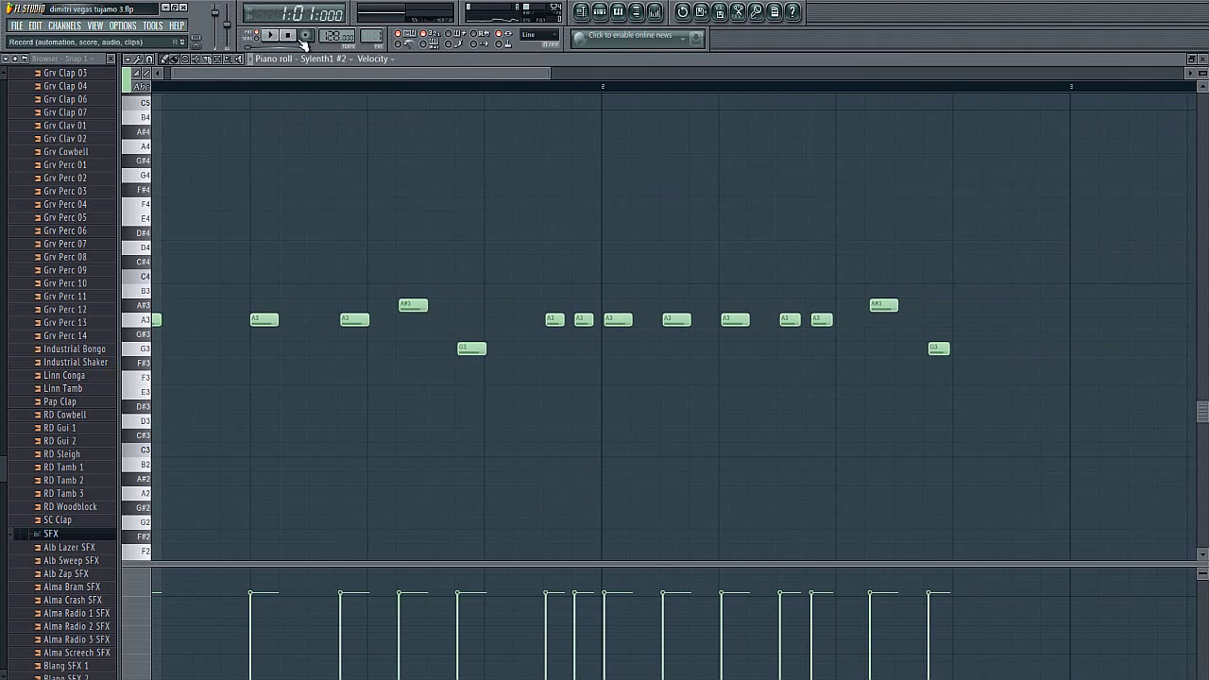
{"action": "left_click", "coordinate": [271, 36]}
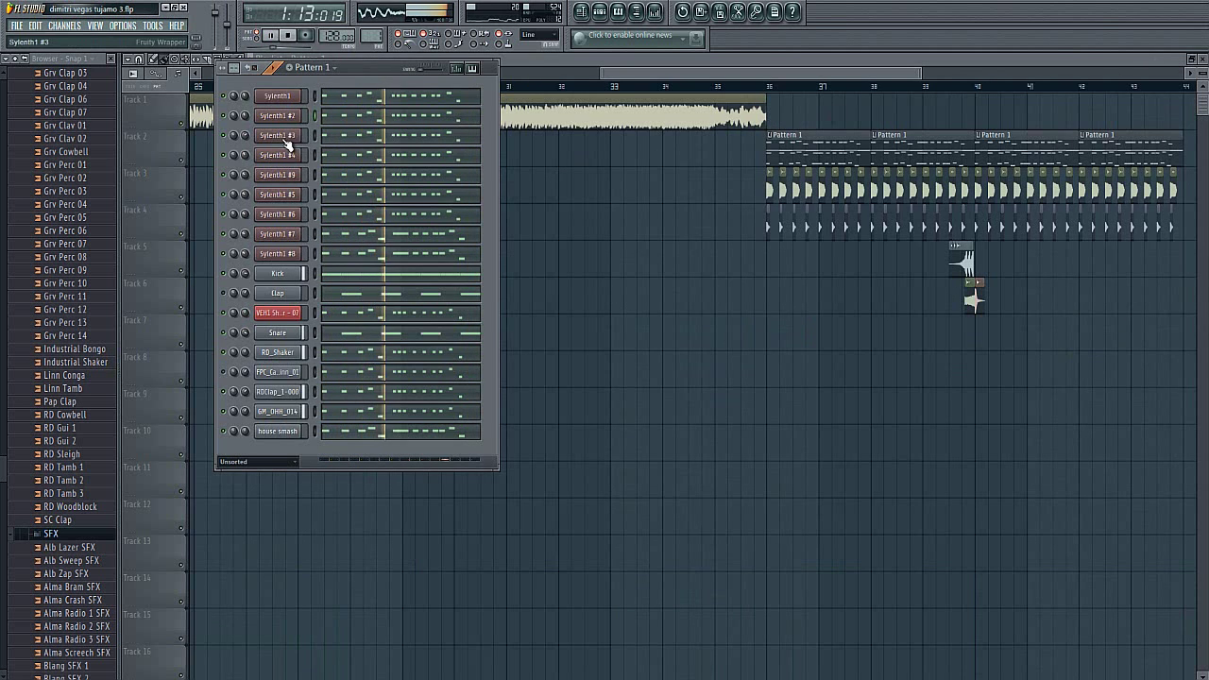
- Examine the full two-bar note sequence of the Sylenth1 #3 channel in the piano roll and return to the channel list
{"action": "right_click", "coordinate": [279, 137]}
{"action": "left_click", "coordinate": [323, 135]}
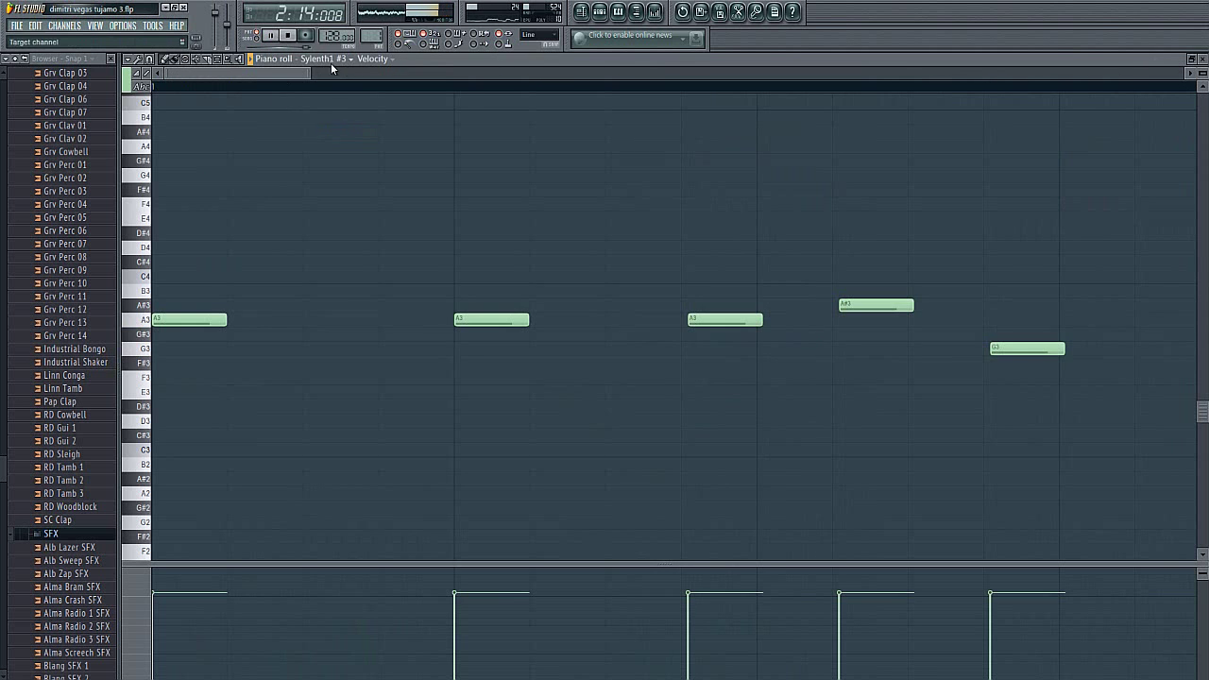
{"action": "left_click_drag", "start_coordinate": [309, 72], "coordinate": [616, 73]}
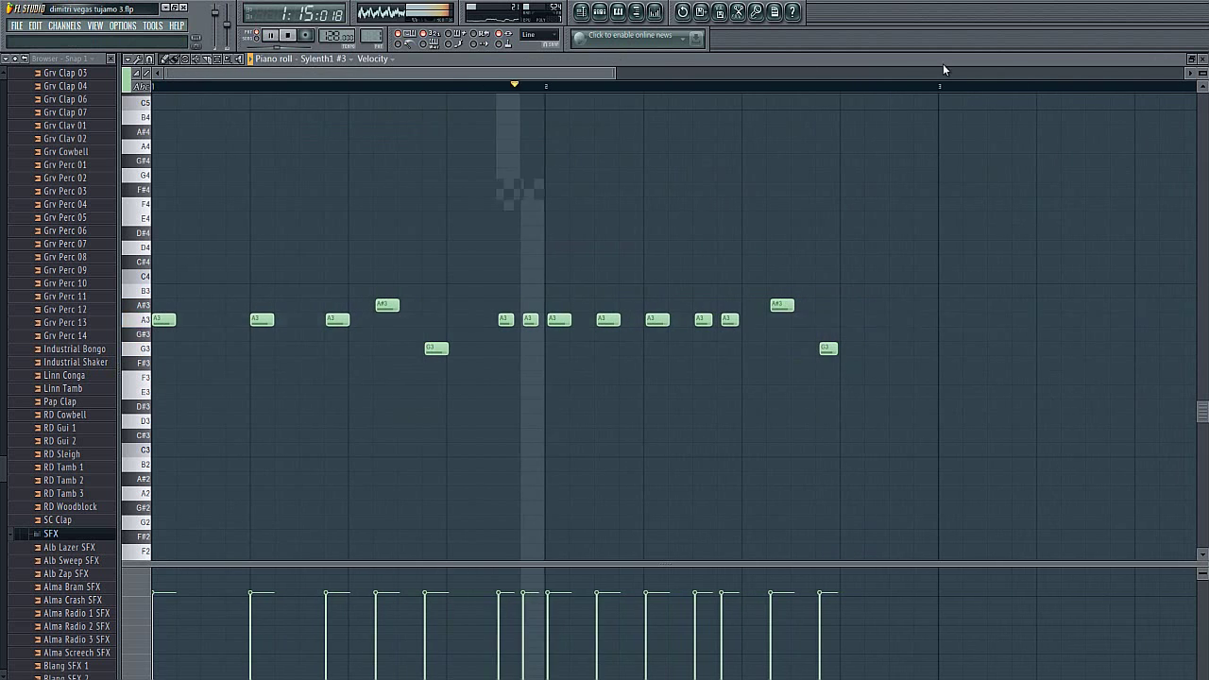
{"action": "key", "text": "F5"}
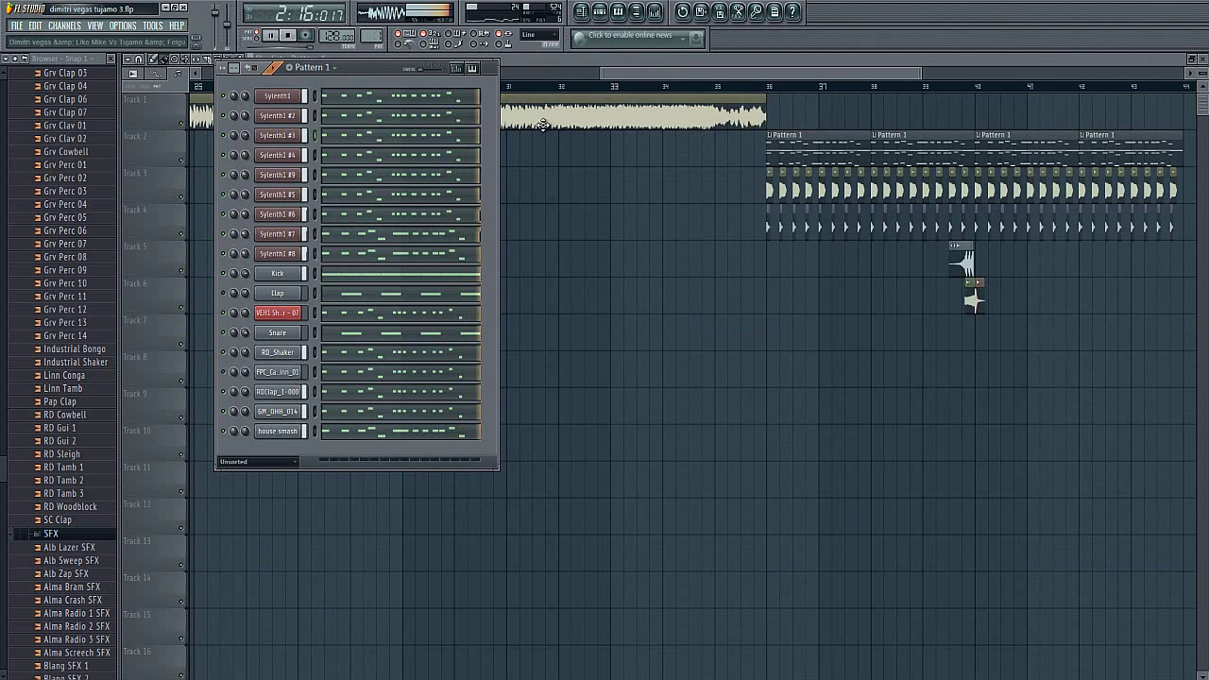
{"action": "key", "text": "l"}
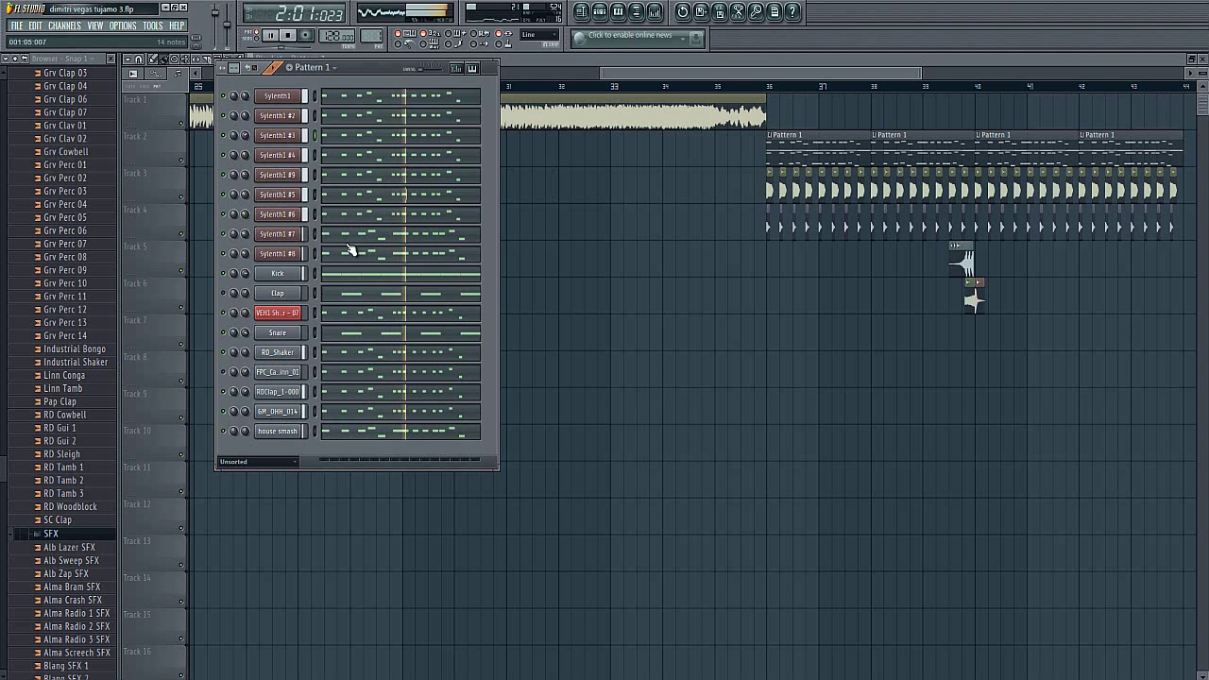
- Examine the Kick channel's notes across both bars in the piano roll and close it
{"action": "right_click", "coordinate": [308, 274]}
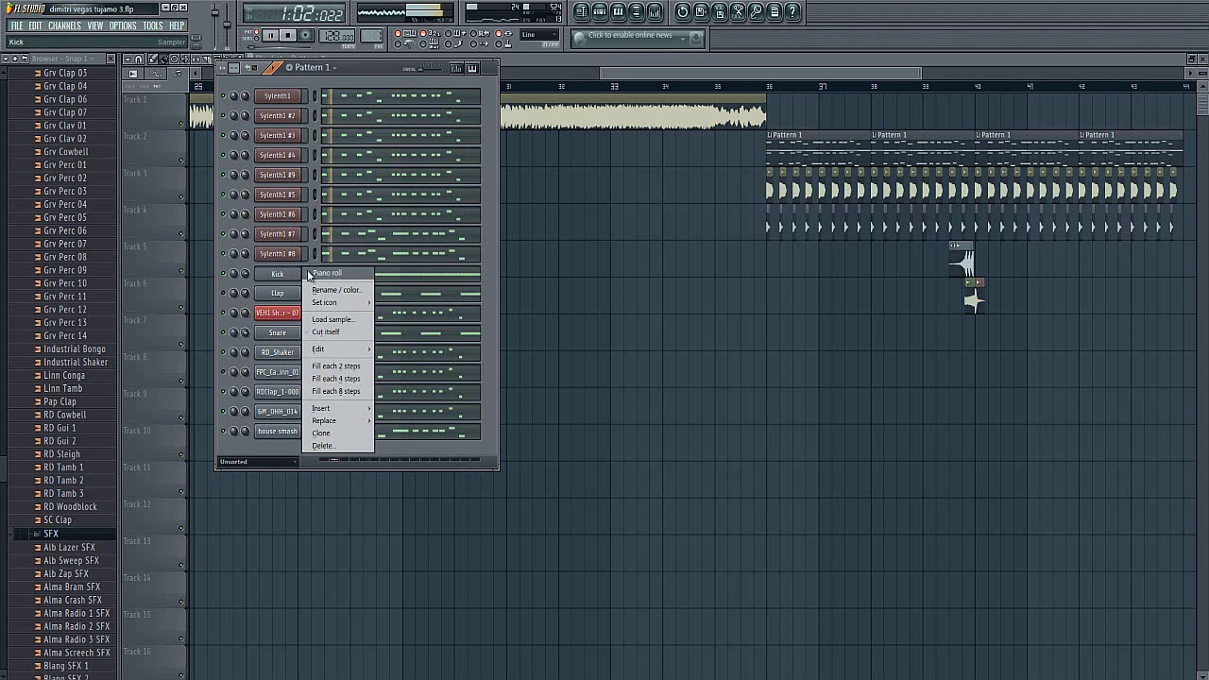
{"action": "left_click", "coordinate": [312, 273]}
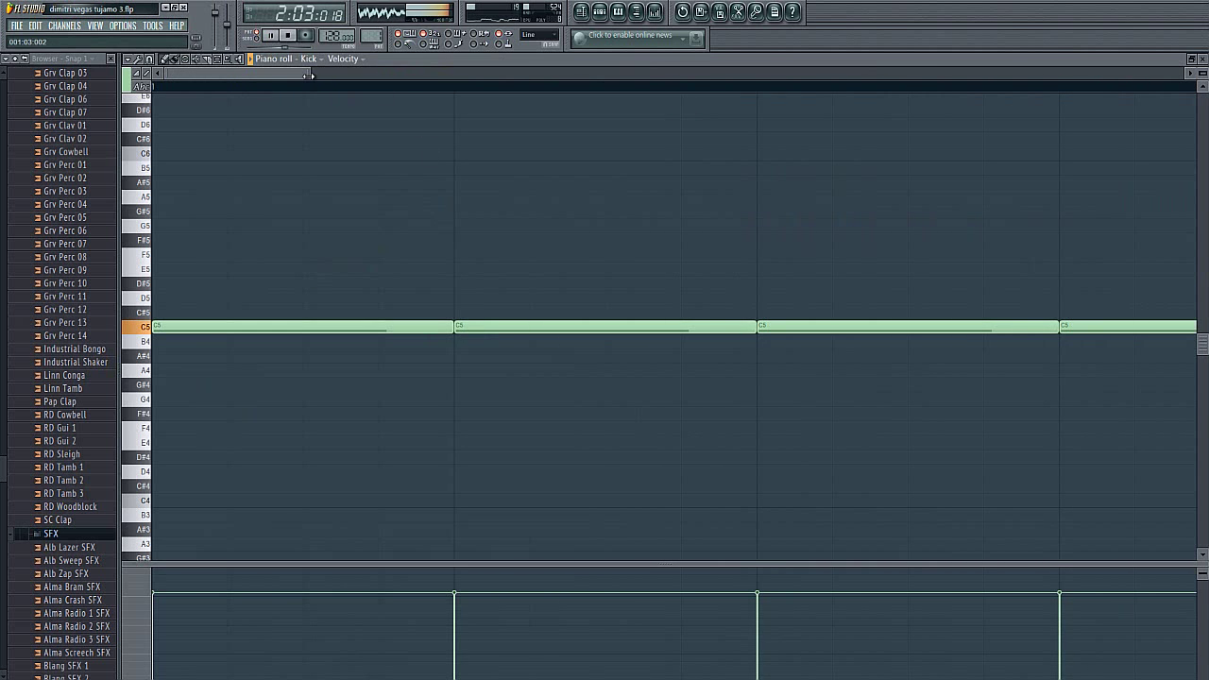
{"action": "left_click_drag", "start_coordinate": [306, 78], "coordinate": [646, 76]}
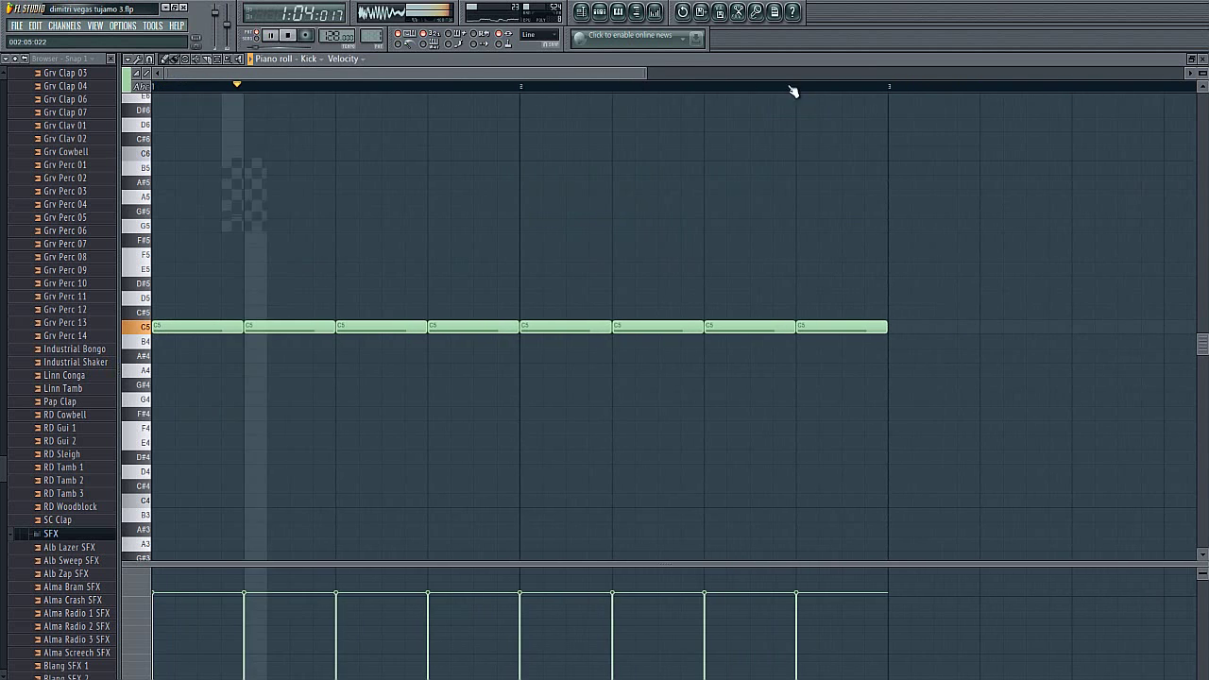
{"action": "left_click", "coordinate": [1202, 60]}
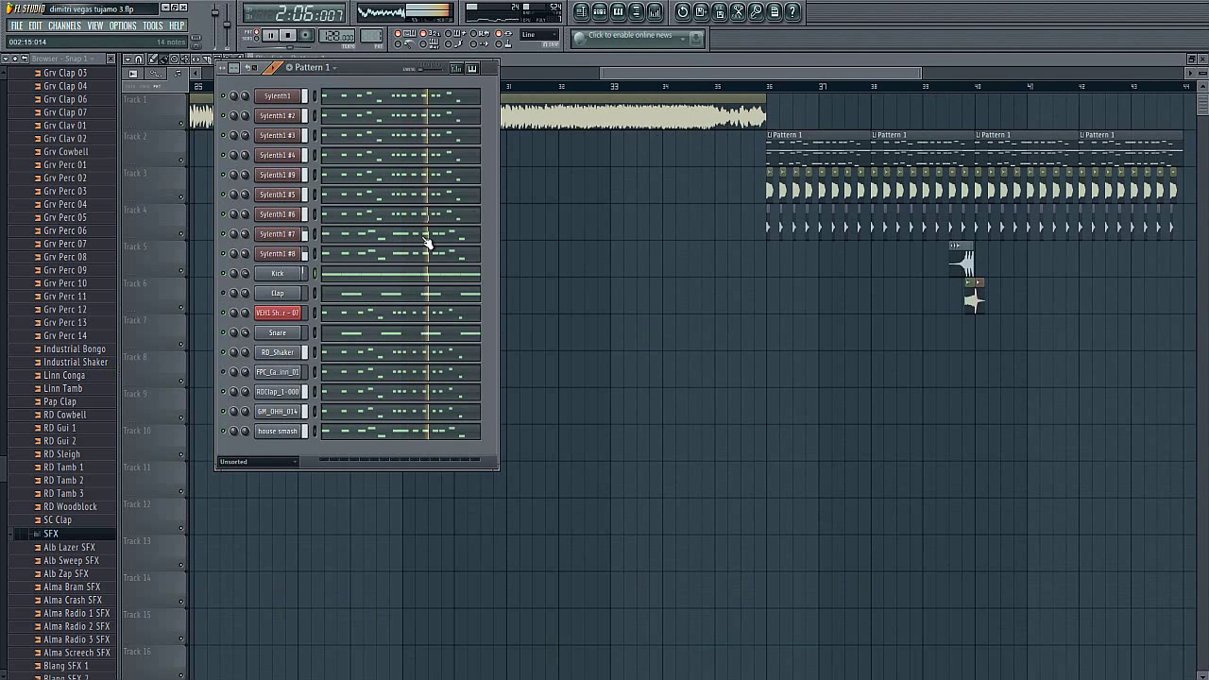
- Examine the placement of the Clap channel's notes across both bars in the piano roll and close it
{"action": "right_click", "coordinate": [288, 296]}
{"action": "left_click", "coordinate": [333, 293]}
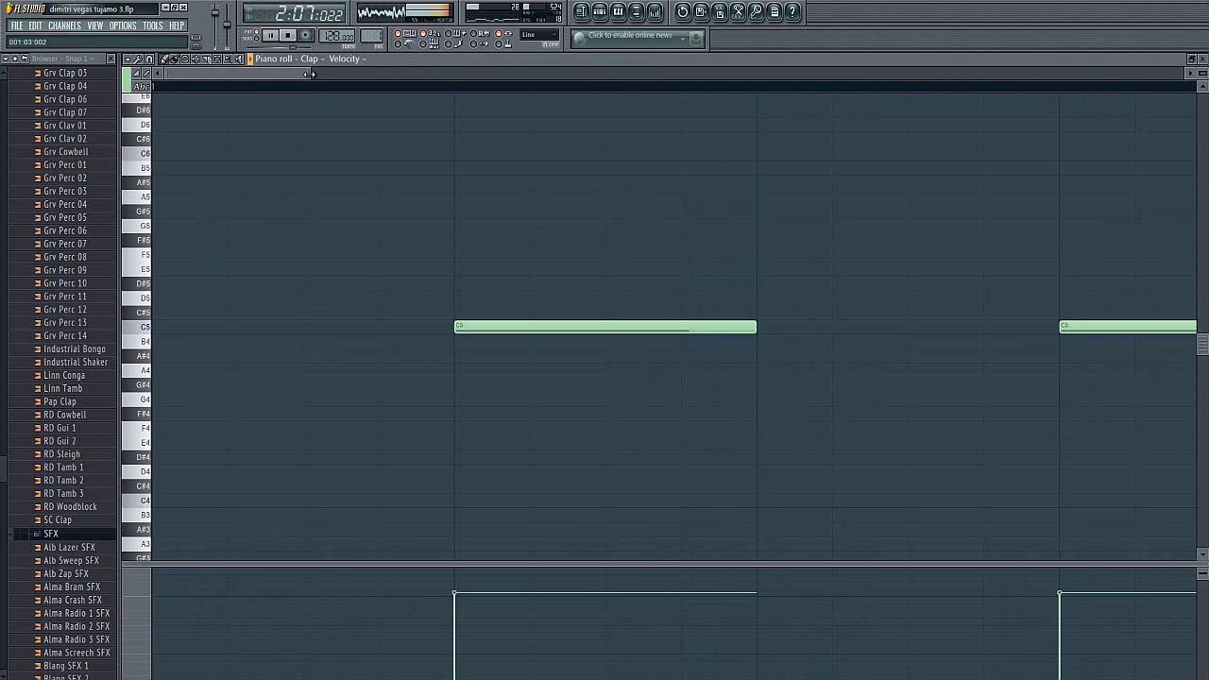
{"action": "left_click_drag", "start_coordinate": [307, 73], "coordinate": [680, 73]}
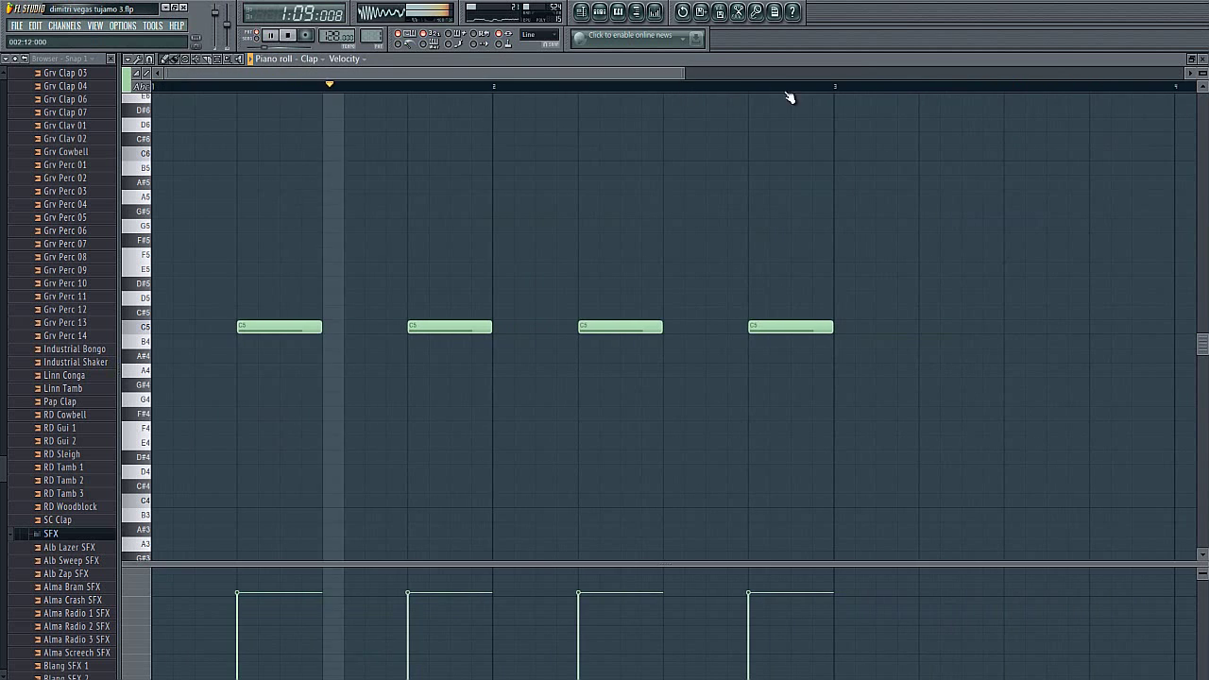
{"action": "left_click", "coordinate": [1202, 59]}
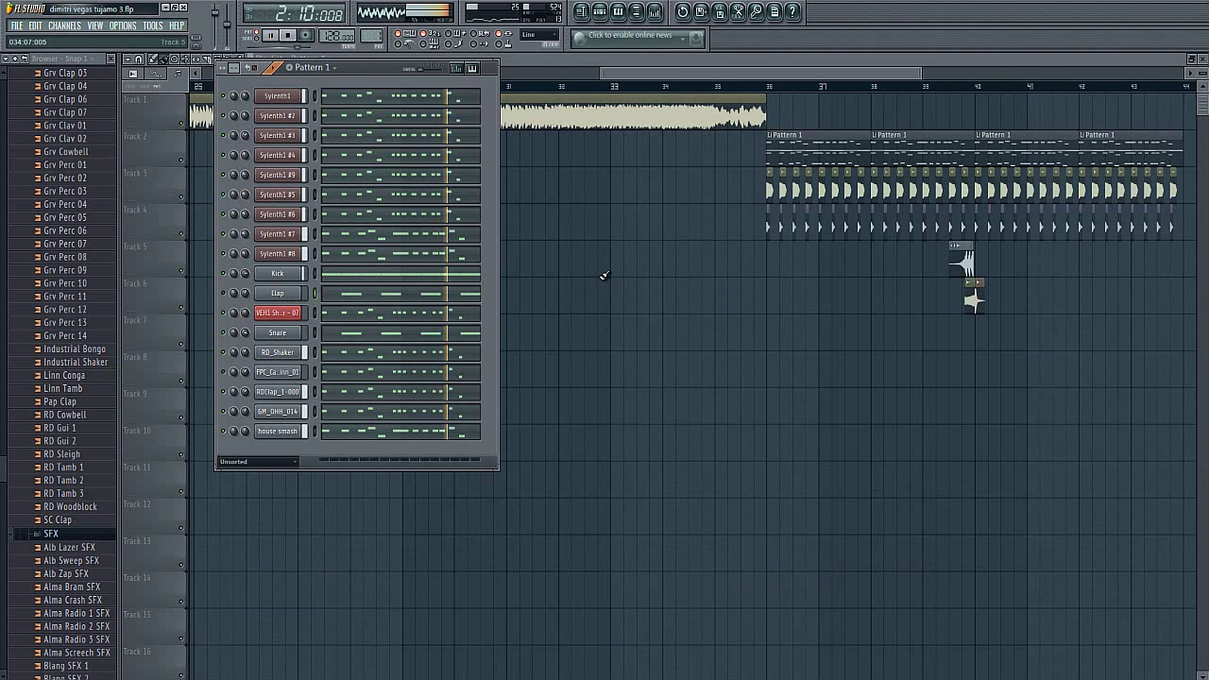
- Examine the note pattern of the VEH1 Shaker - 07 channel in the piano roll
{"action": "right_click", "coordinate": [296, 312]}
{"action": "left_click", "coordinate": [335, 315]}
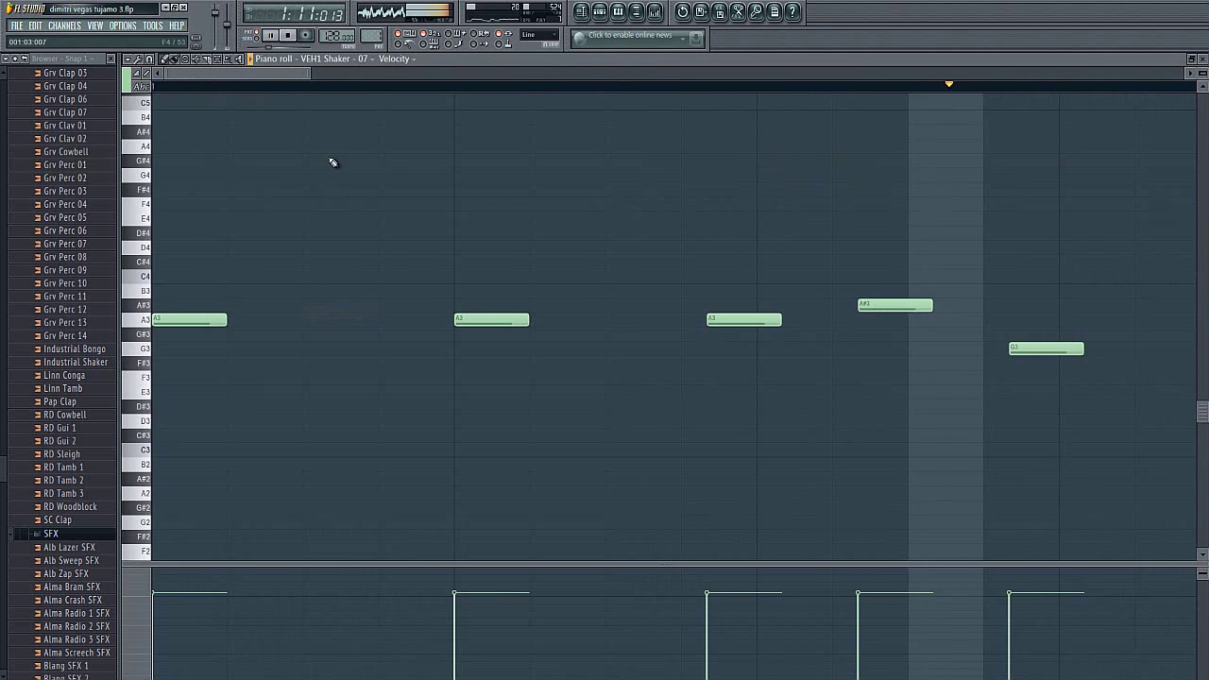
{"action": "left_click_drag", "start_coordinate": [312, 75], "coordinate": [648, 75]}
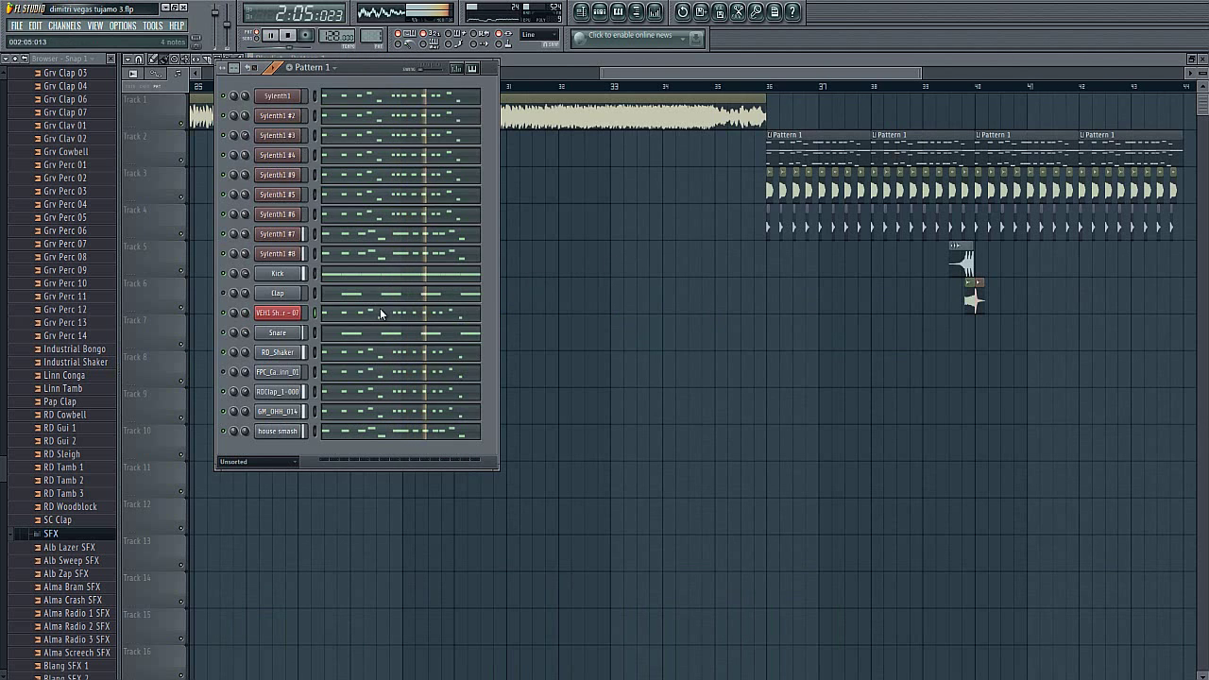
- Examine the placement of the Snare channel's notes across both bars in the piano roll and close it
{"action": "right_click", "coordinate": [283, 335]}
{"action": "left_click", "coordinate": [331, 332]}
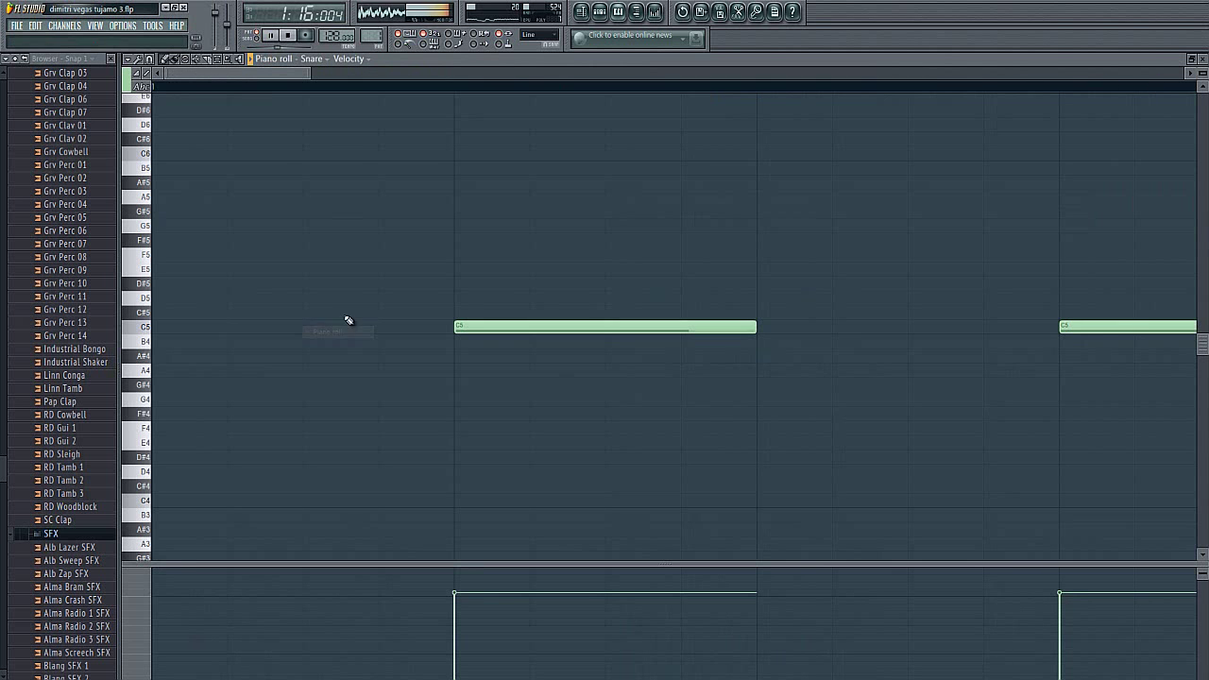
{"action": "left_click_drag", "start_coordinate": [309, 69], "coordinate": [708, 71]}
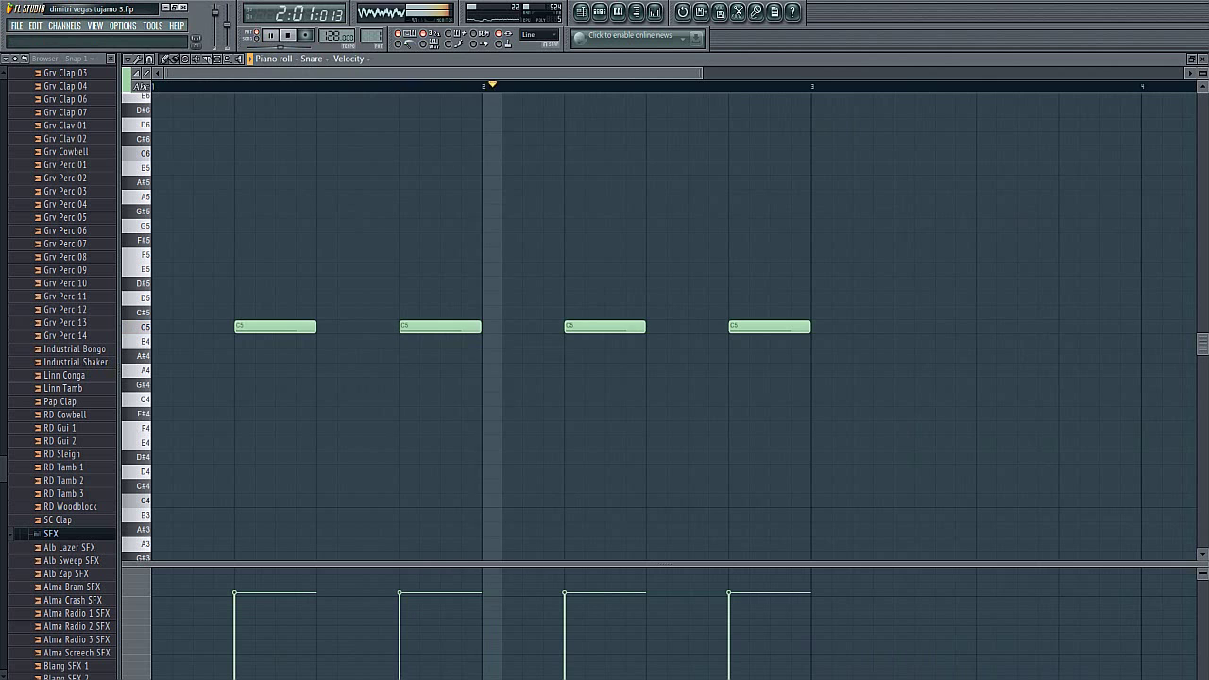
{"action": "left_click", "coordinate": [1202, 58]}
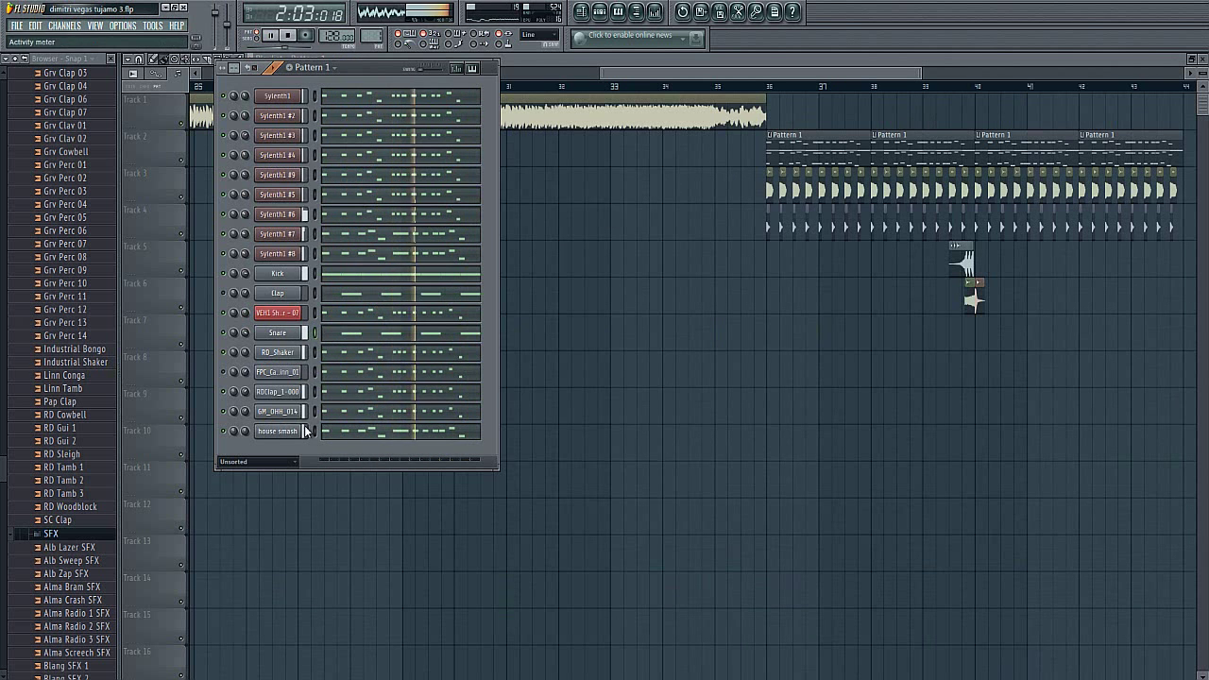
- Inspect the synth presets and settings of the Sylenth1 #2 and Sylenth1 #3 channels
{"action": "left_click", "coordinate": [279, 116]}
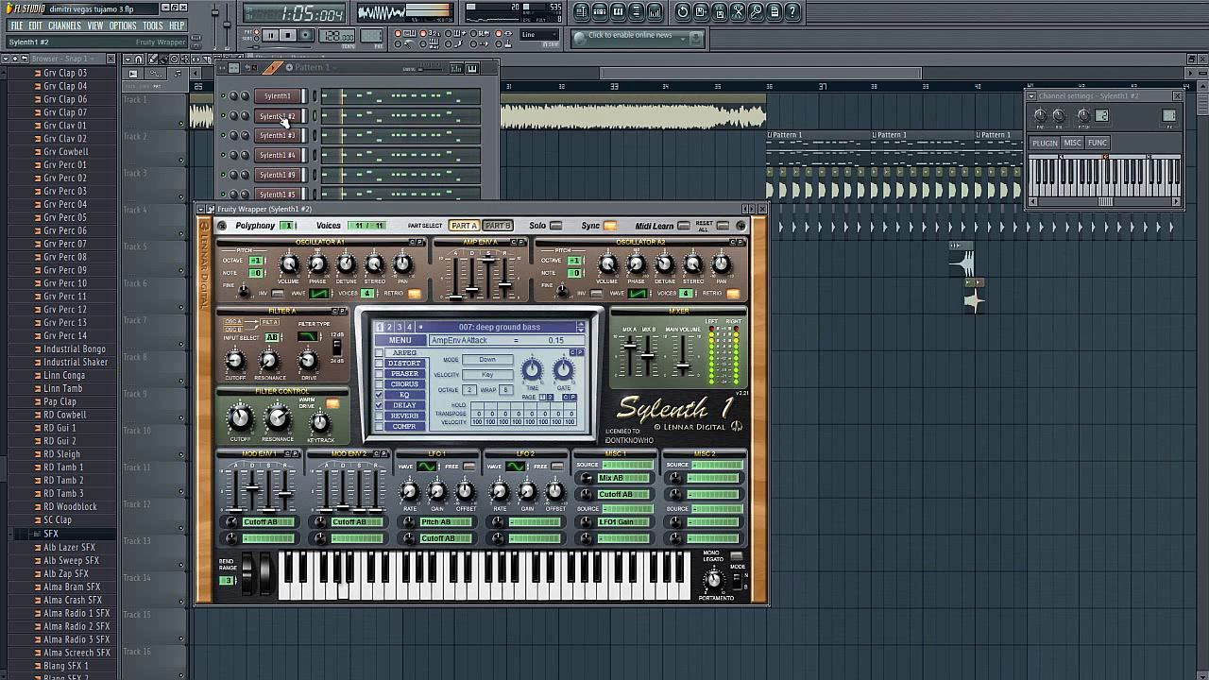
{"action": "left_click", "coordinate": [764, 210]}
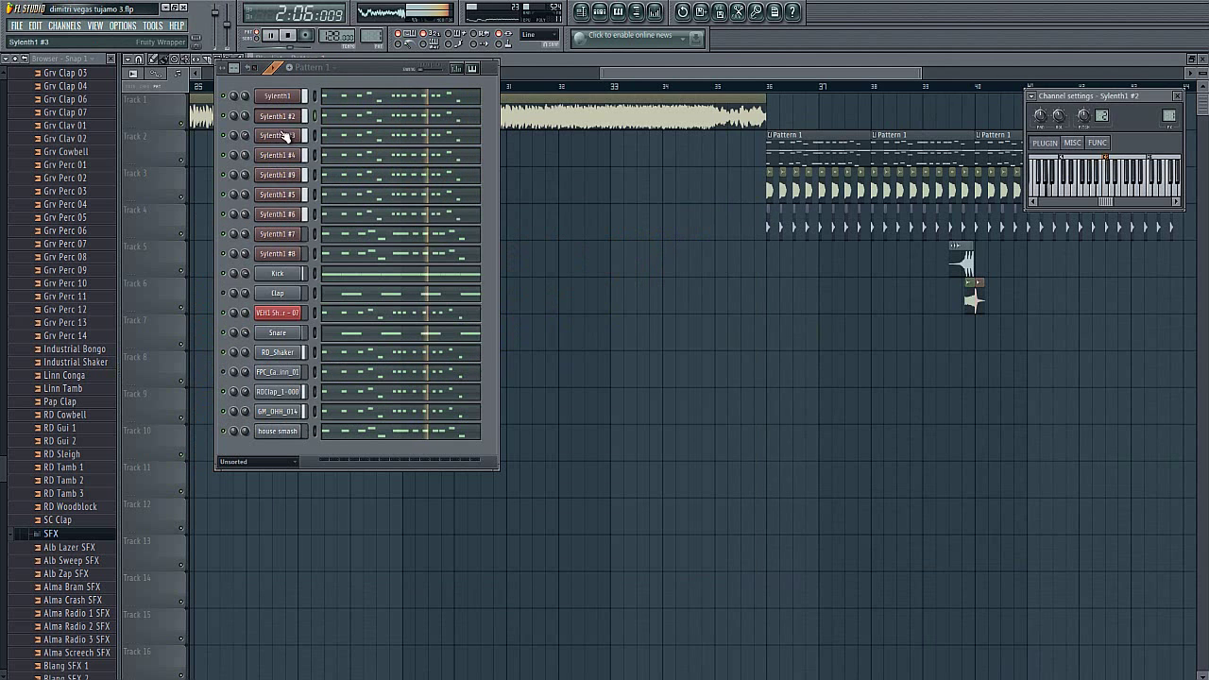
{"action": "left_click", "coordinate": [283, 135]}
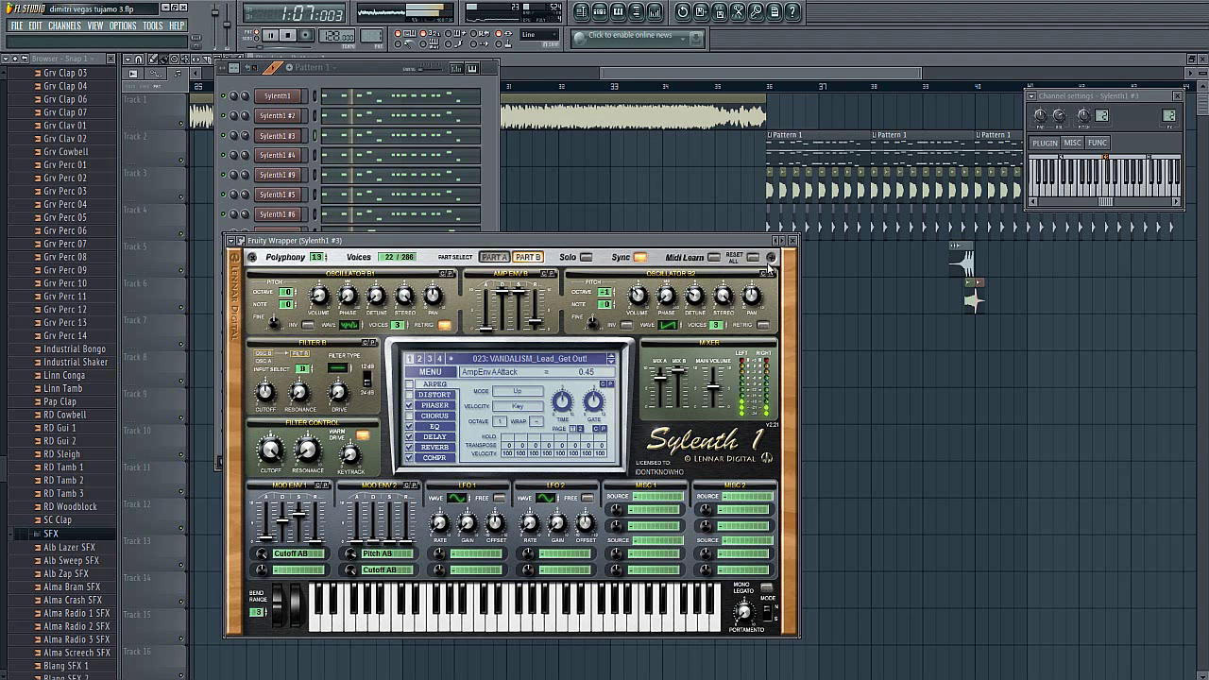
- Inspect the synth presets and settings of the Sylenth1 #4 and Sylenth1 #9 channels
{"action": "left_click", "coordinate": [792, 242]}
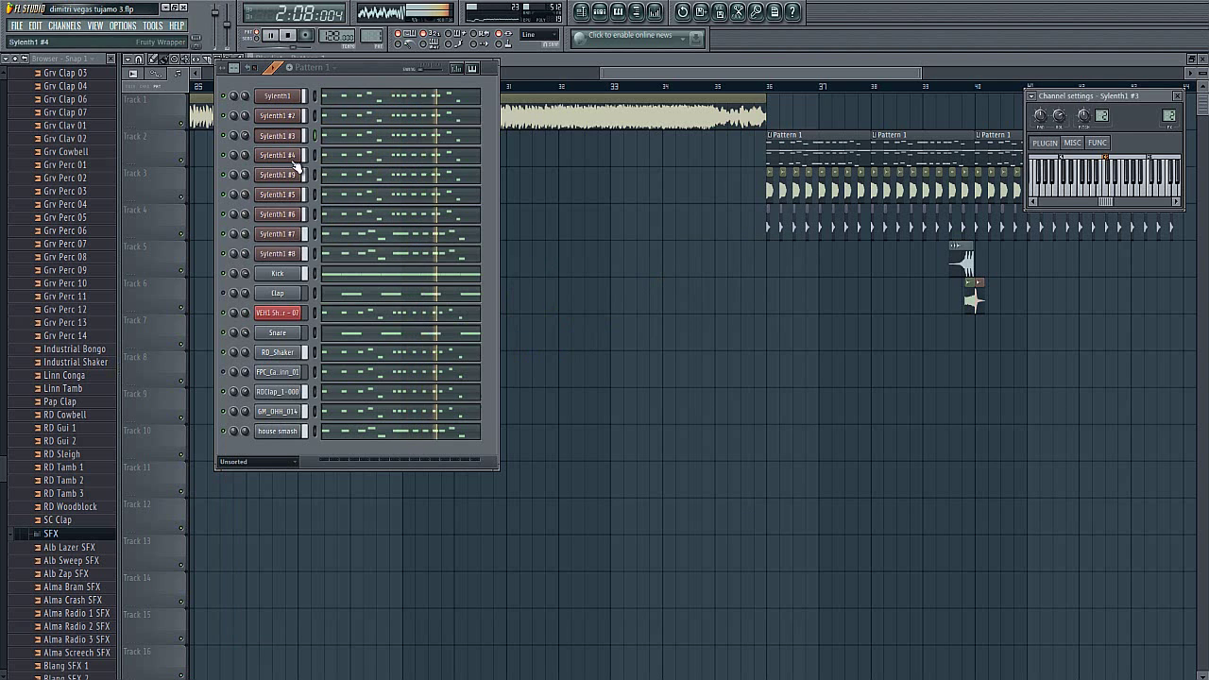
{"action": "left_click", "coordinate": [279, 155]}
{"action": "left_click_drag", "start_coordinate": [711, 274], "coordinate": [709, 261]}
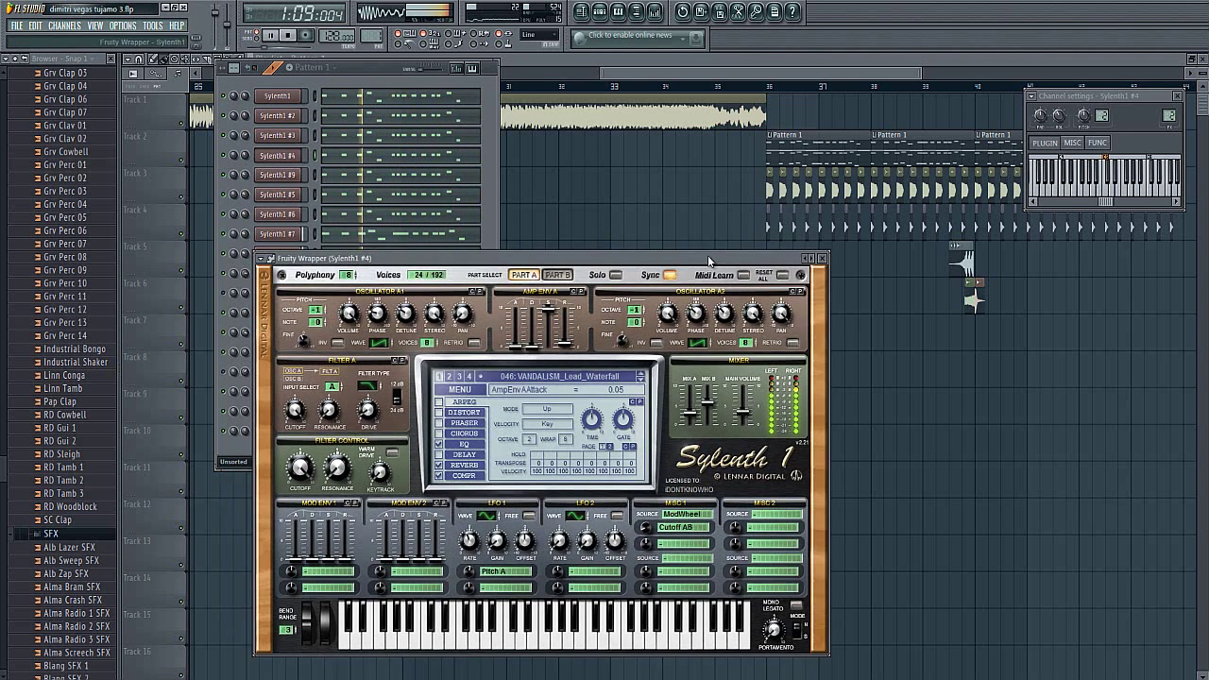
{"action": "left_click", "coordinate": [823, 259]}
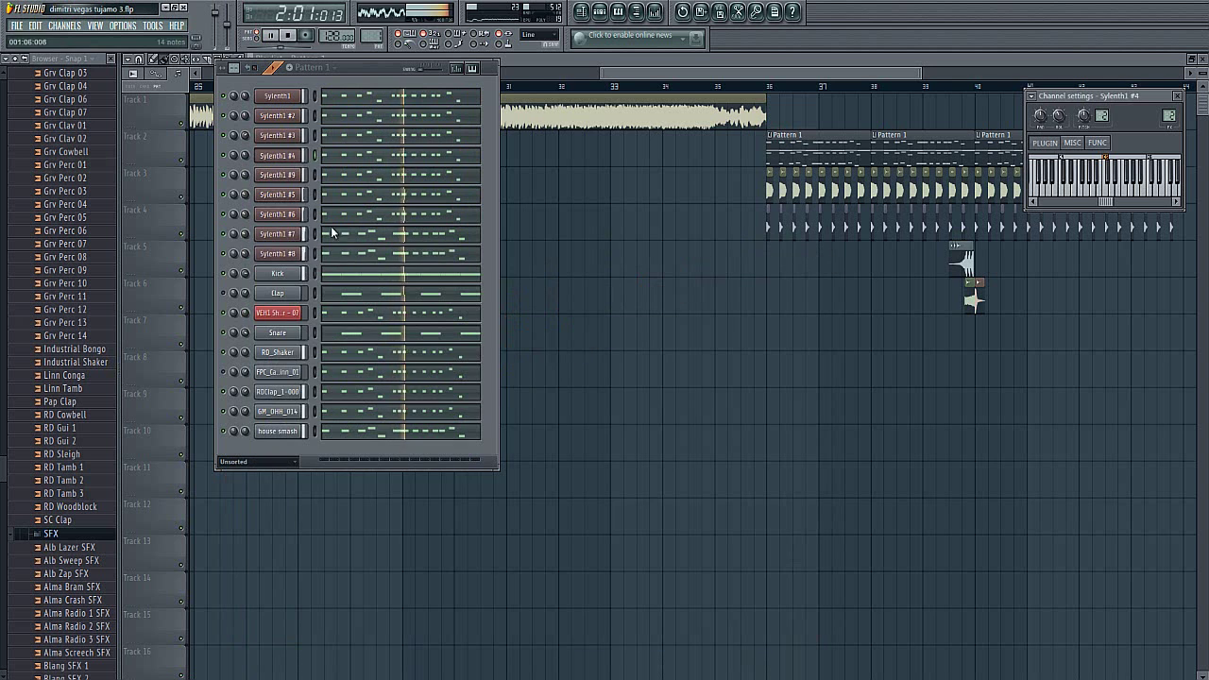
{"action": "left_click", "coordinate": [280, 191]}
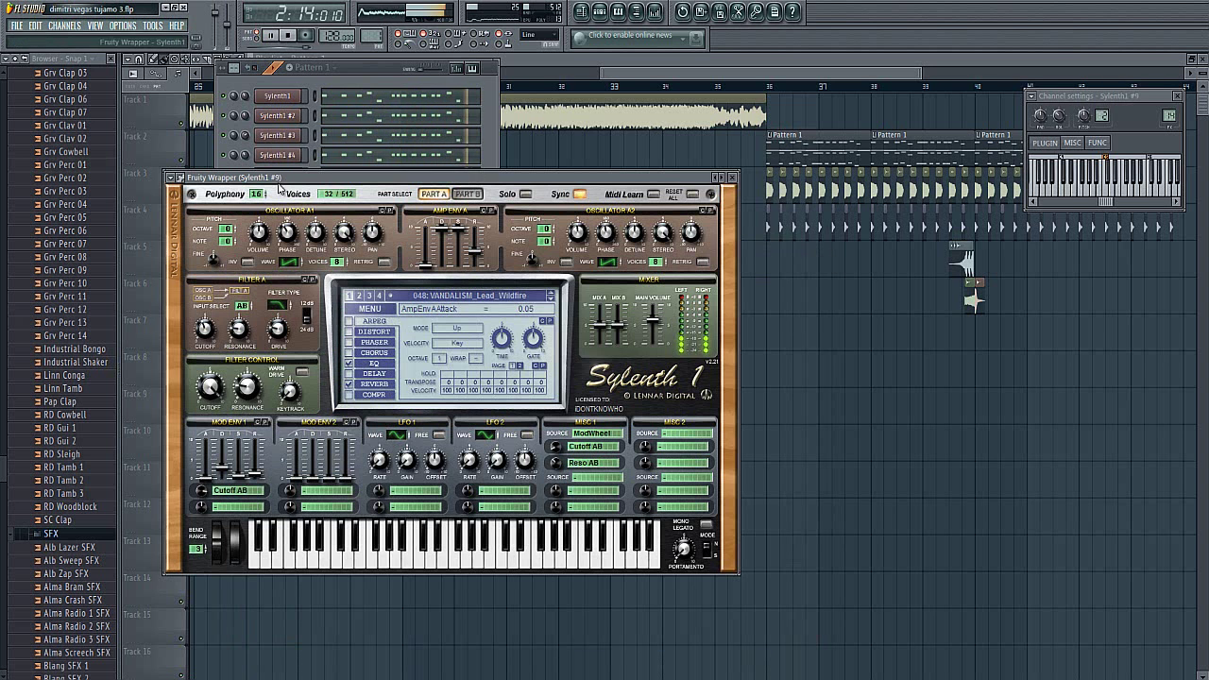
{"action": "left_click", "coordinate": [733, 177]}
- Inspect the synth presets and settings of the Sylenth1 #5 and Sylenth1 #6 channels
{"action": "left_click", "coordinate": [279, 194]}
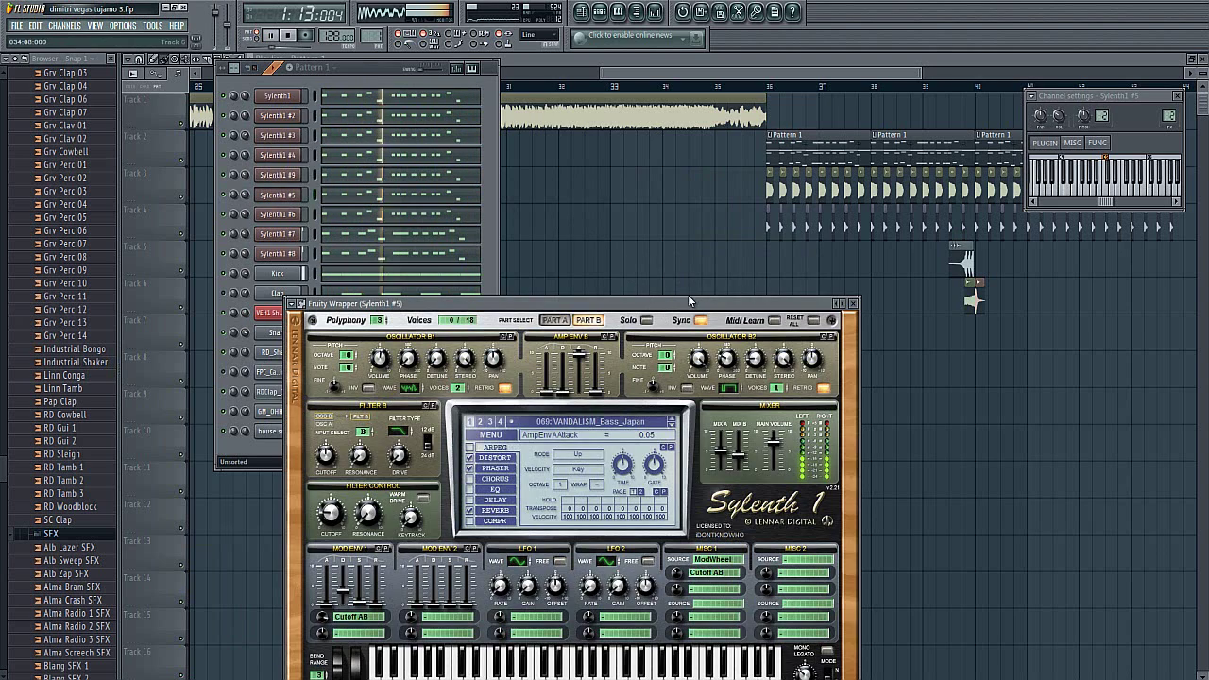
{"action": "left_click_drag", "start_coordinate": [688, 300], "coordinate": [674, 262]}
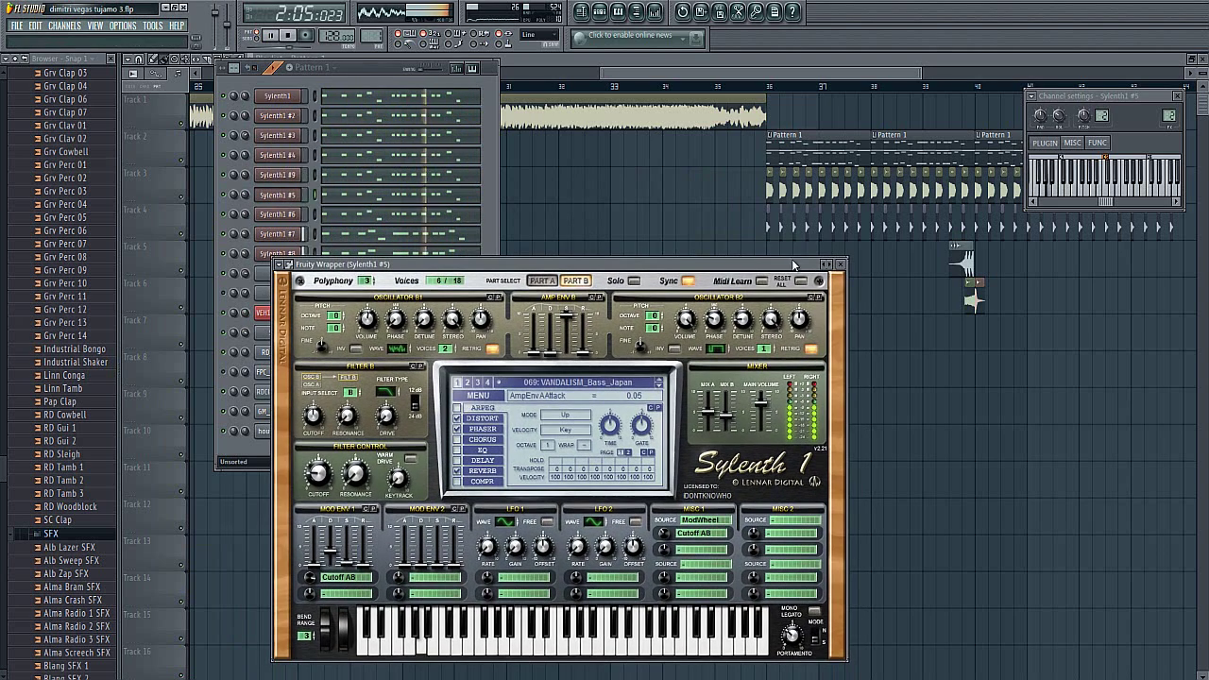
{"action": "left_click", "coordinate": [841, 264]}
{"action": "left_click", "coordinate": [280, 215]}
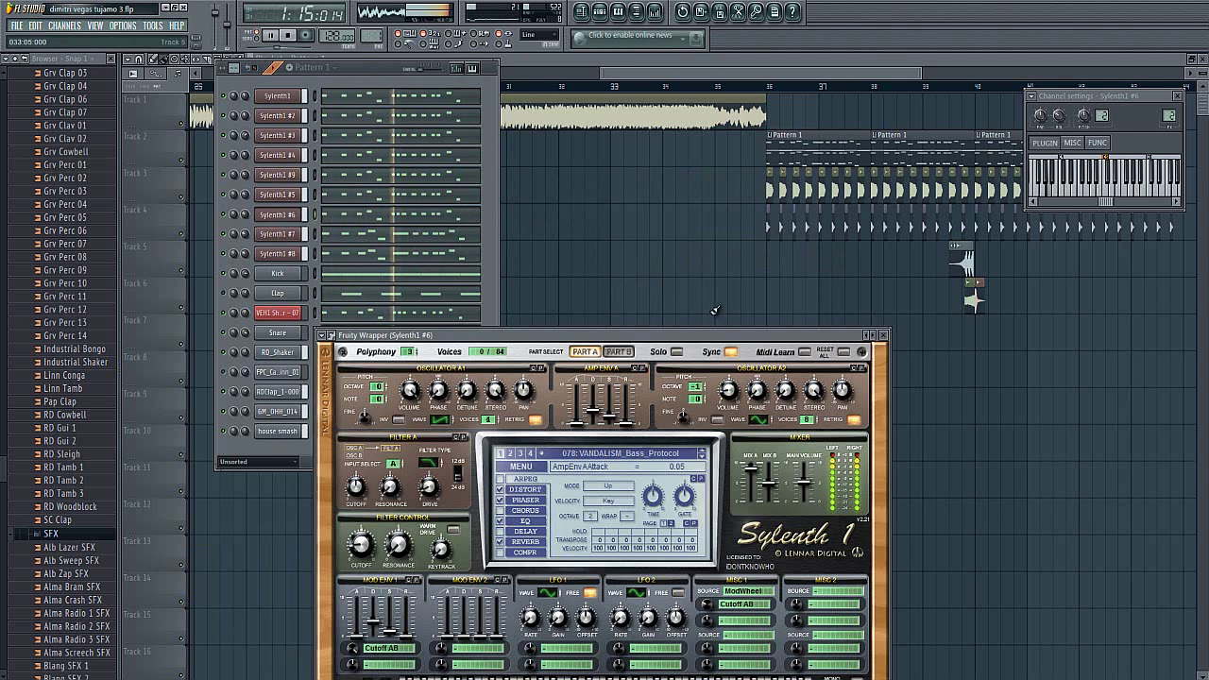
{"action": "left_click_drag", "start_coordinate": [712, 338], "coordinate": [685, 274]}
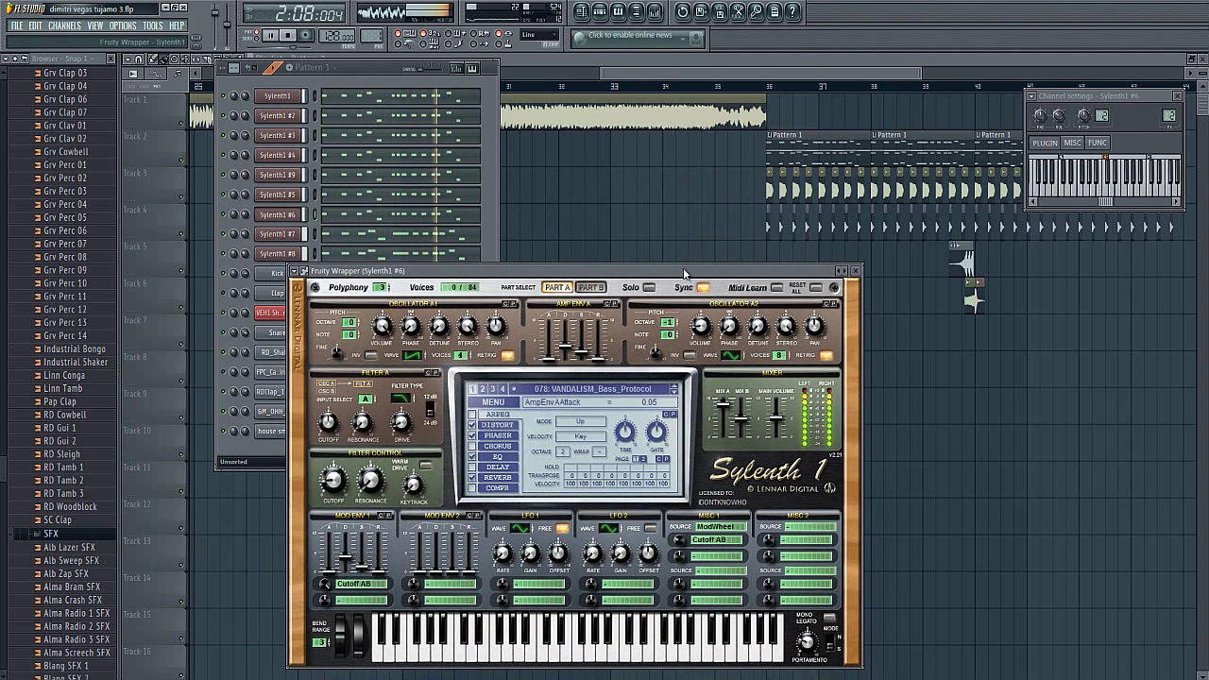
{"action": "left_click", "coordinate": [855, 272]}
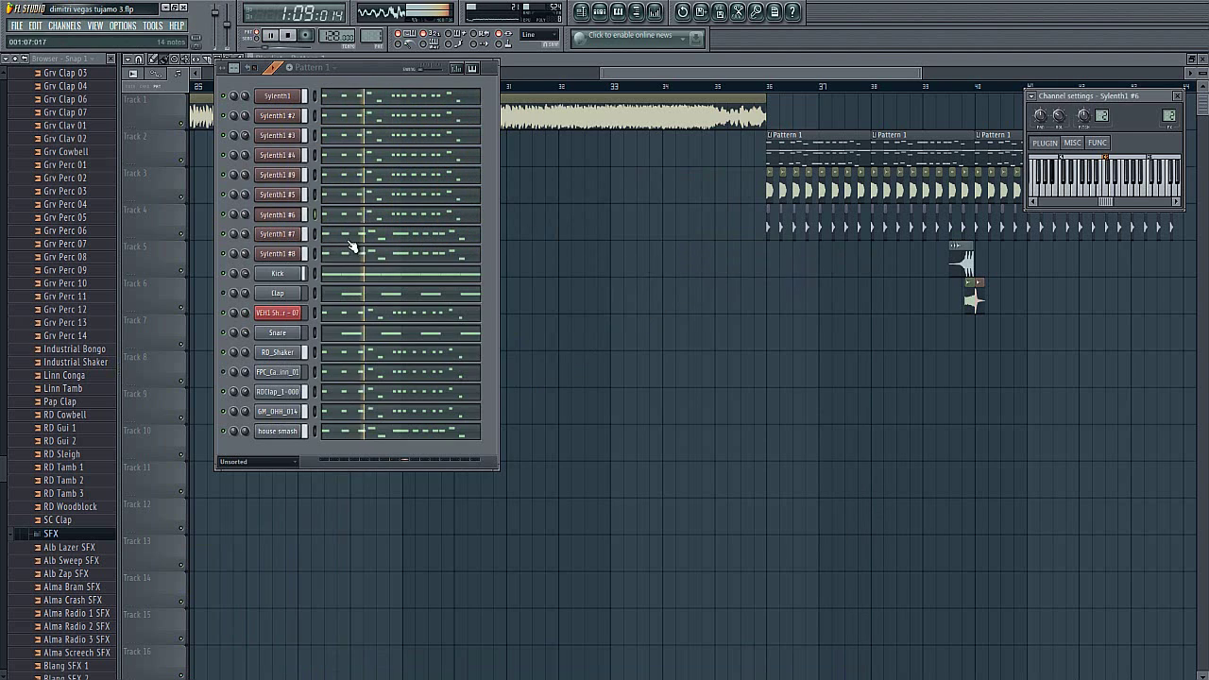
- Inspect the synth presets and settings of the Sylenth1 #7 and Sylenth1 #8 channels
{"action": "left_click", "coordinate": [278, 236]}
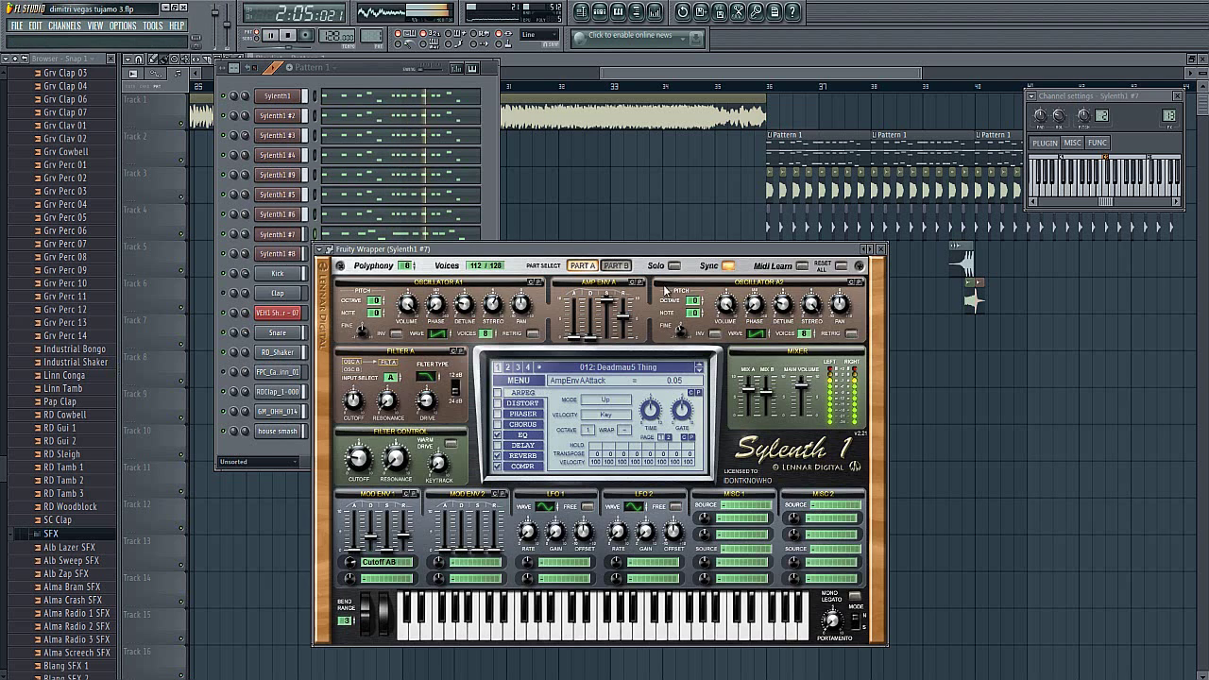
{"action": "left_click", "coordinate": [880, 250]}
{"action": "left_click", "coordinate": [283, 255]}
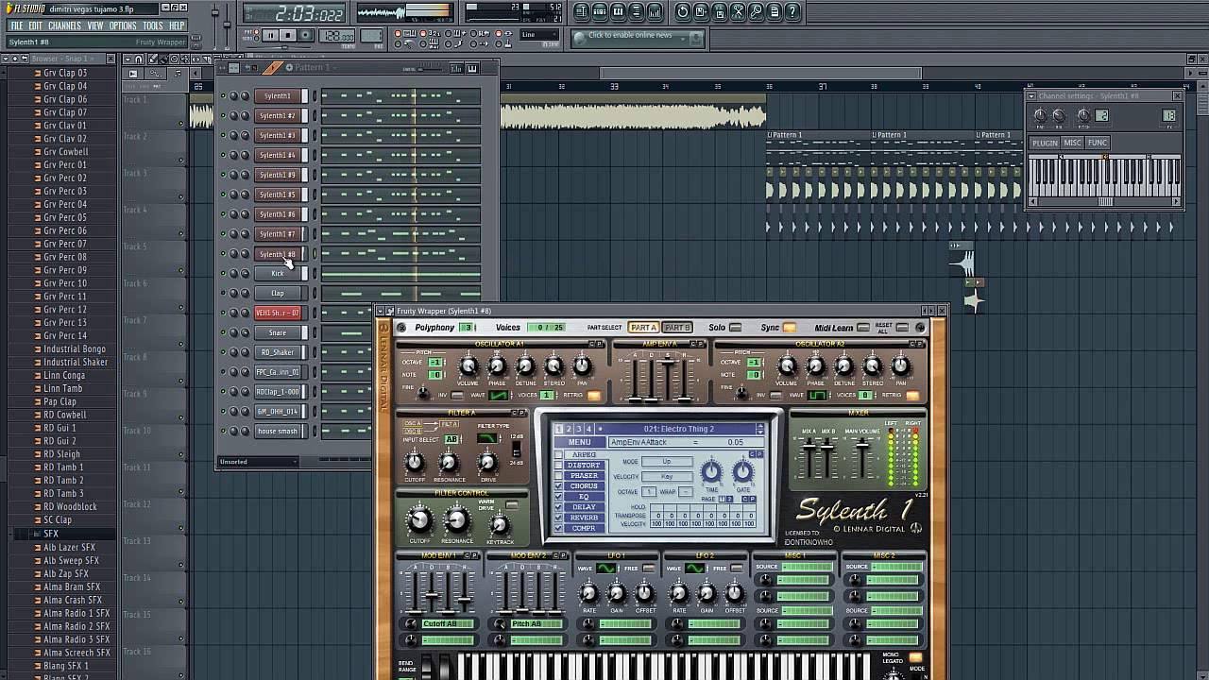
{"action": "left_click_drag", "start_coordinate": [739, 313], "coordinate": [724, 266]}
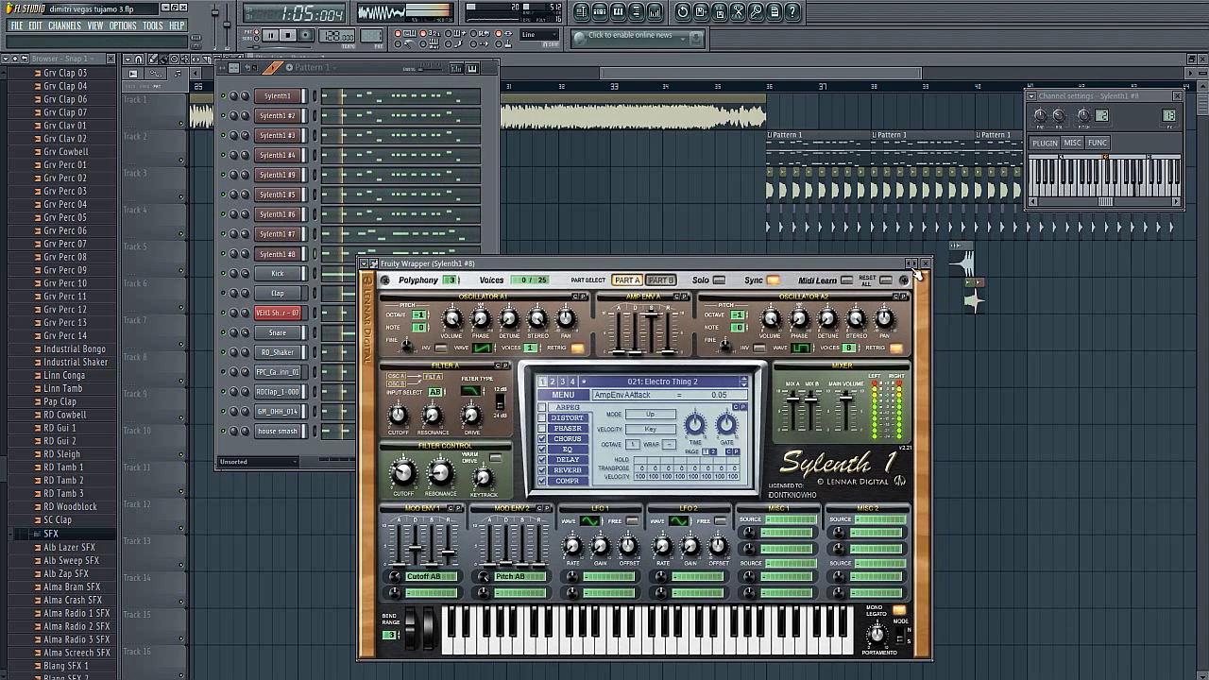
{"action": "left_click", "coordinate": [926, 269]}
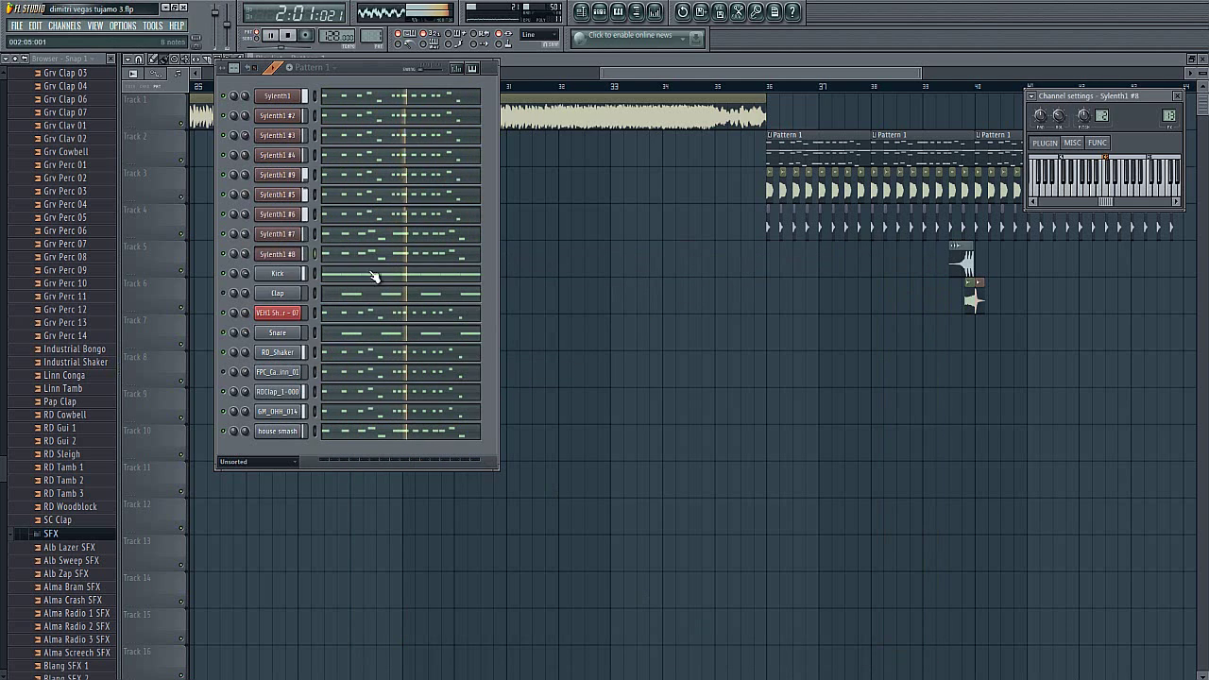
- Review the sample settings of the drum and percussion channels one by one, from Kick down to house smash
{"action": "left_click", "coordinate": [278, 276]}
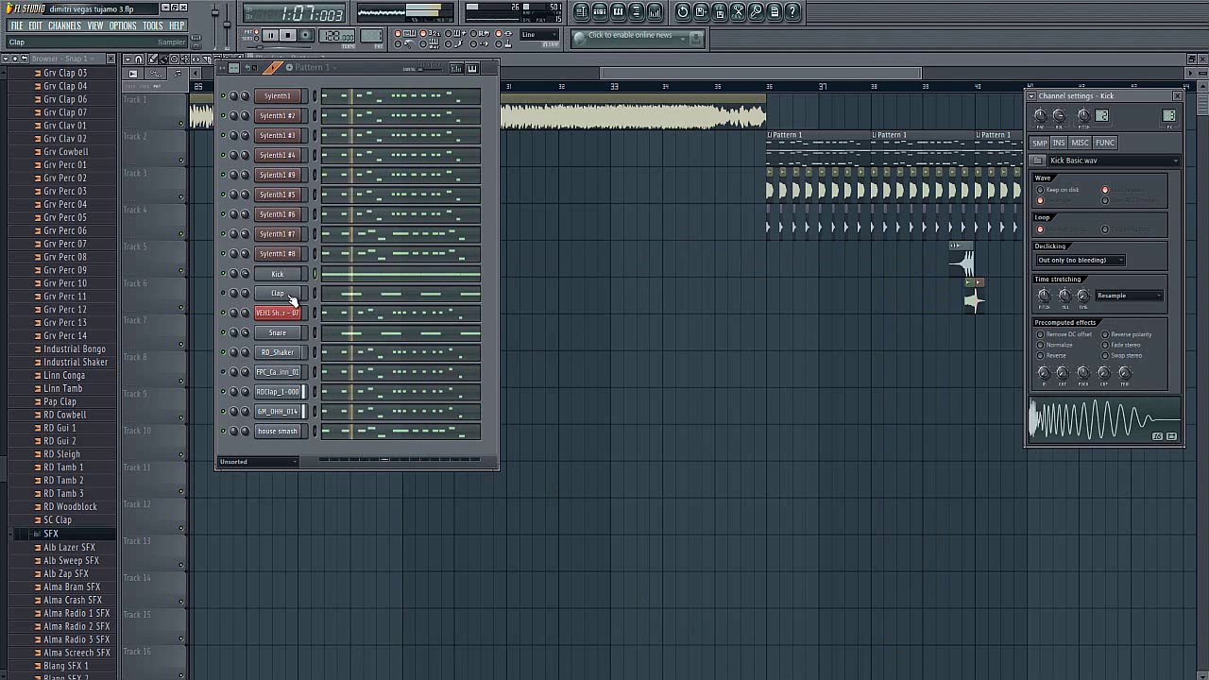
{"action": "left_click", "coordinate": [283, 294]}
{"action": "left_click", "coordinate": [283, 314]}
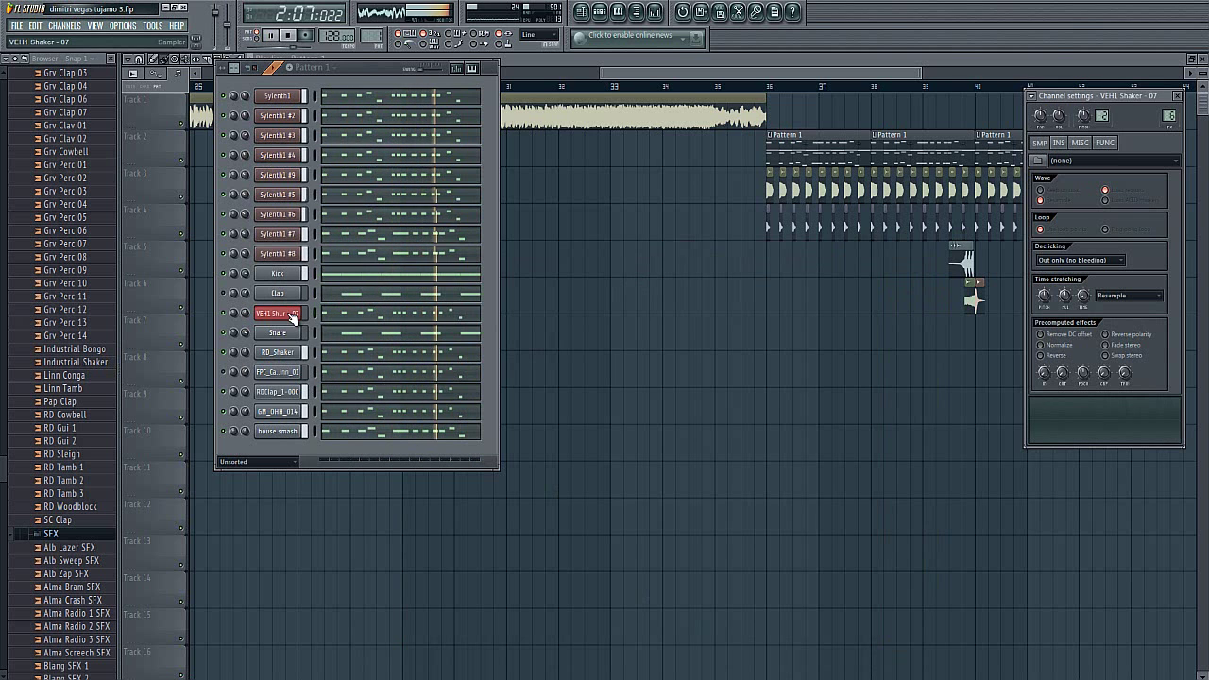
{"action": "left_click", "coordinate": [279, 353]}
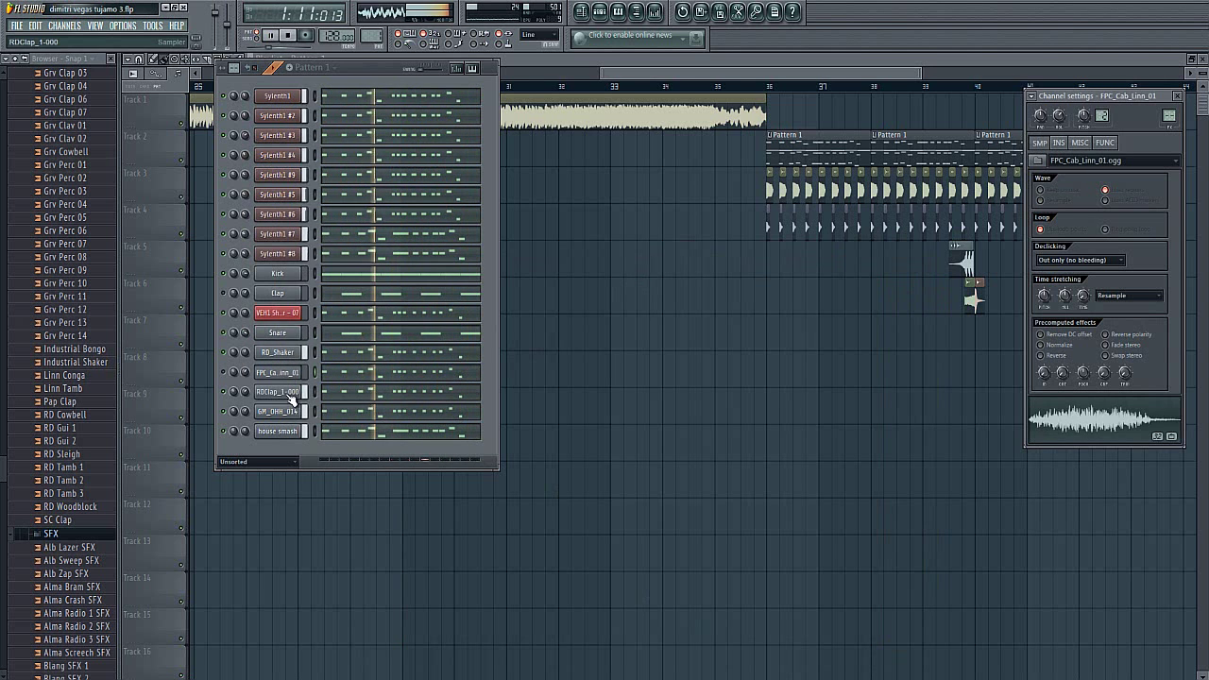
{"action": "left_click", "coordinate": [289, 394]}
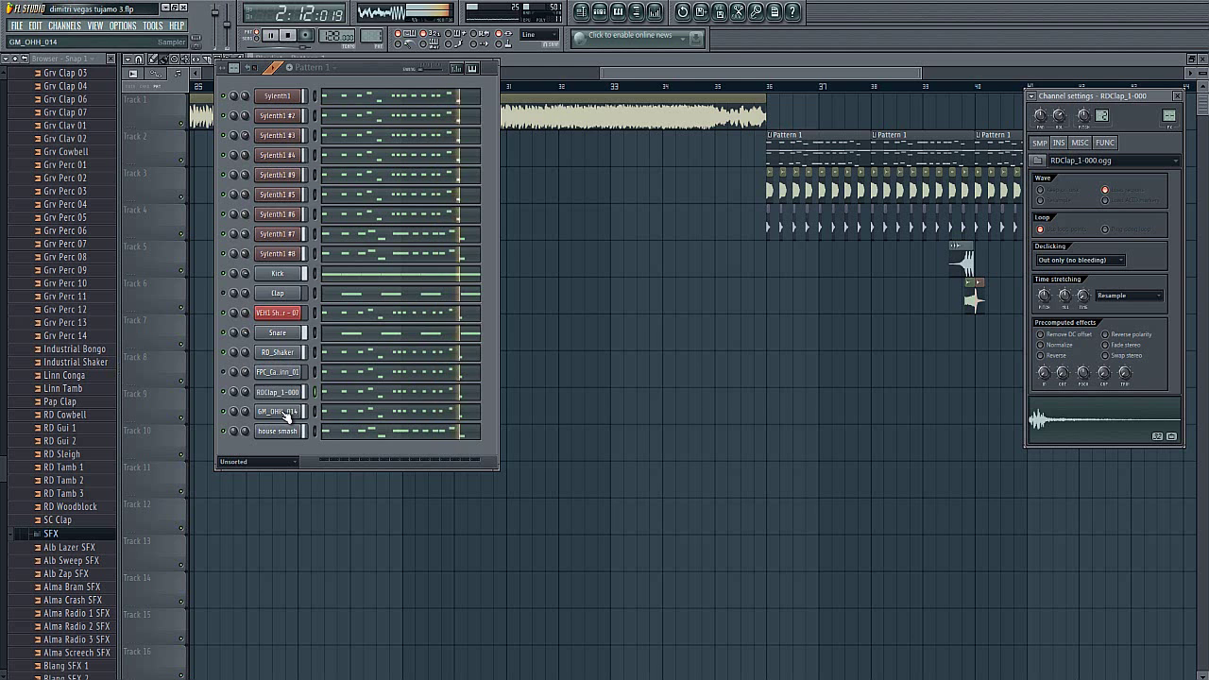
{"action": "left_click", "coordinate": [286, 416]}
{"action": "left_click", "coordinate": [279, 432]}
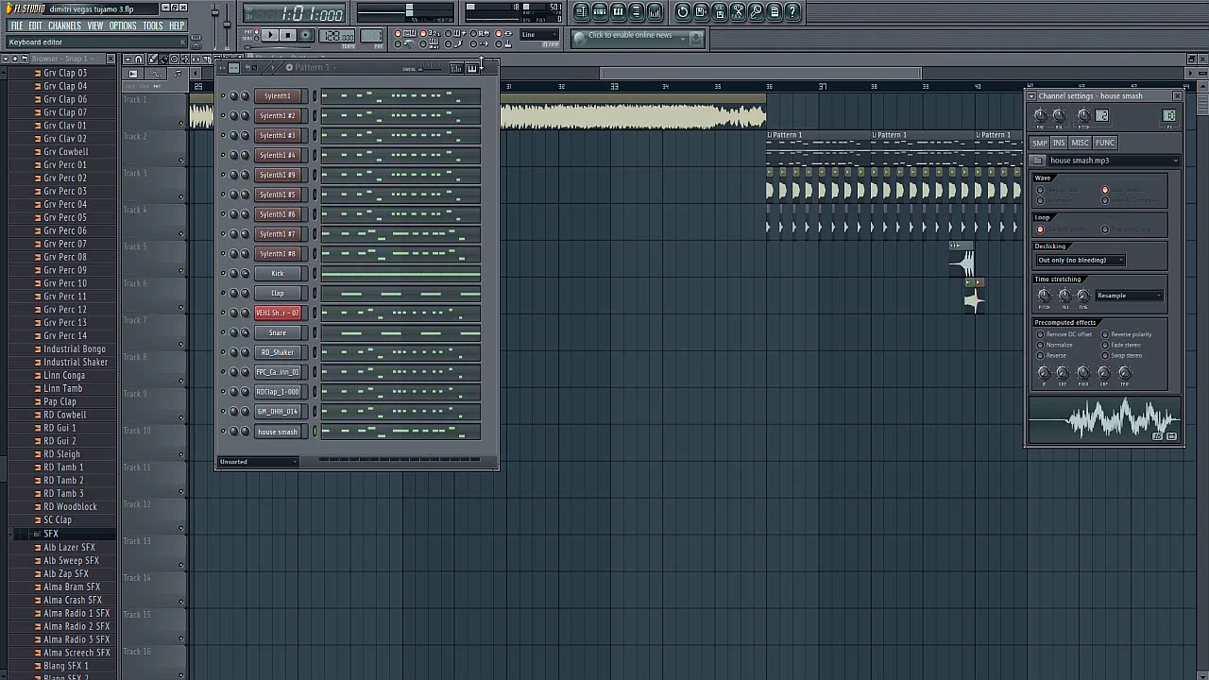
- Hide the channel list and play the arrangement from the start of the Track 1 audio clip into the Pattern 1 drop, stopping playback at the end
{"action": "left_click", "coordinate": [599, 12]}
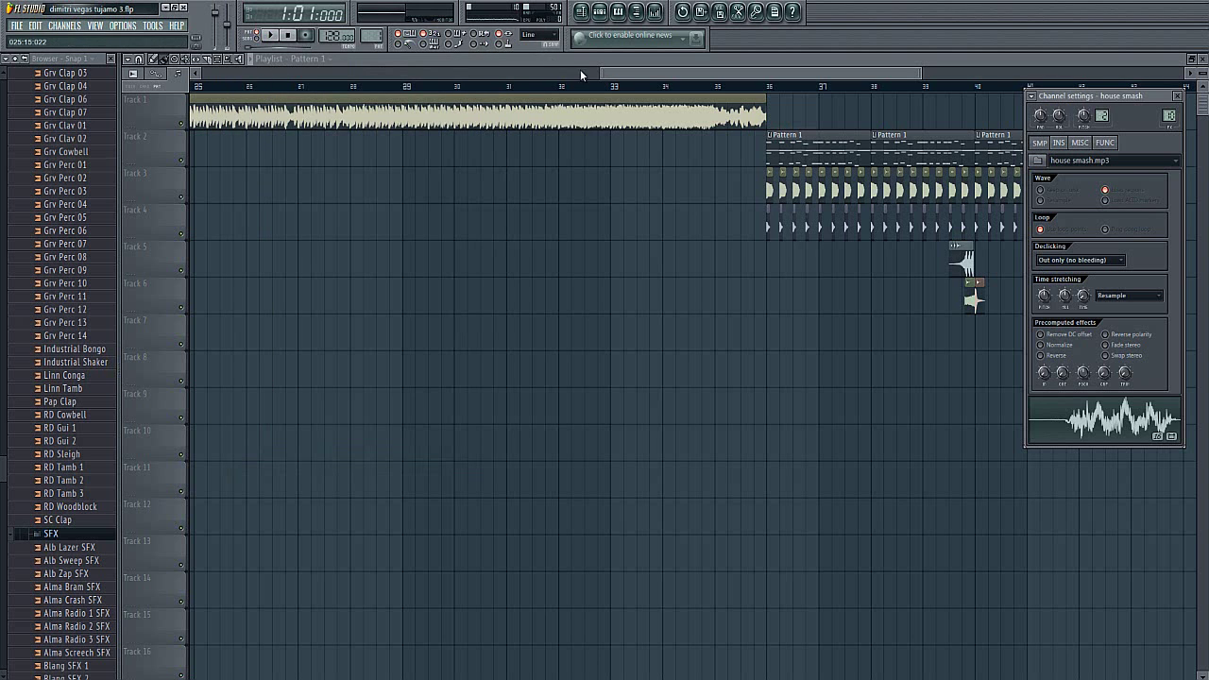
{"action": "left_click_drag", "start_coordinate": [630, 74], "coordinate": [207, 106]}
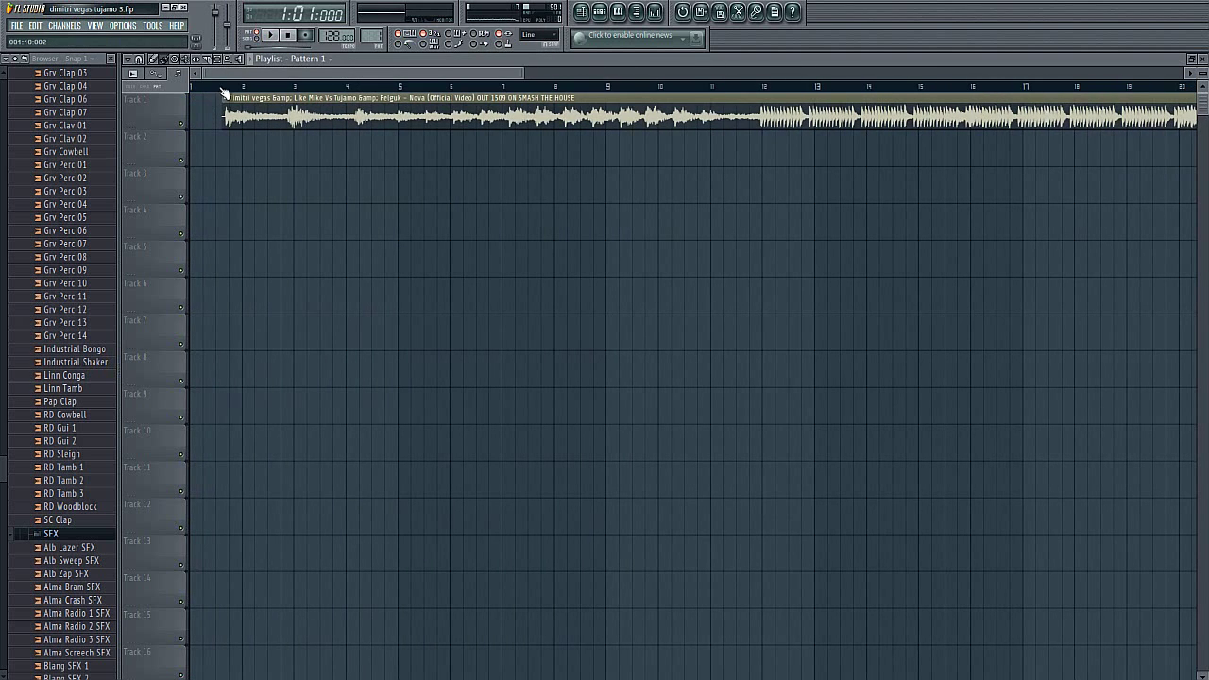
{"action": "left_click", "coordinate": [219, 86]}
{"action": "left_click", "coordinate": [269, 38]}
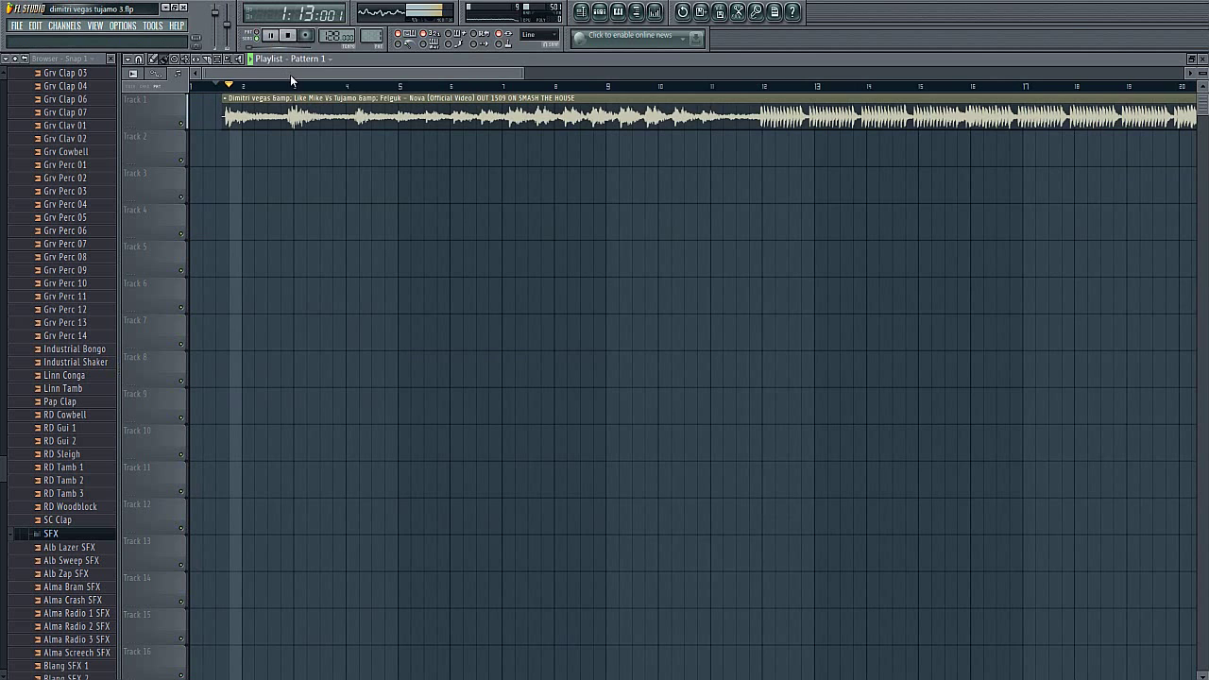
{"action": "left_click_drag", "start_coordinate": [520, 72], "coordinate": [1027, 63]}
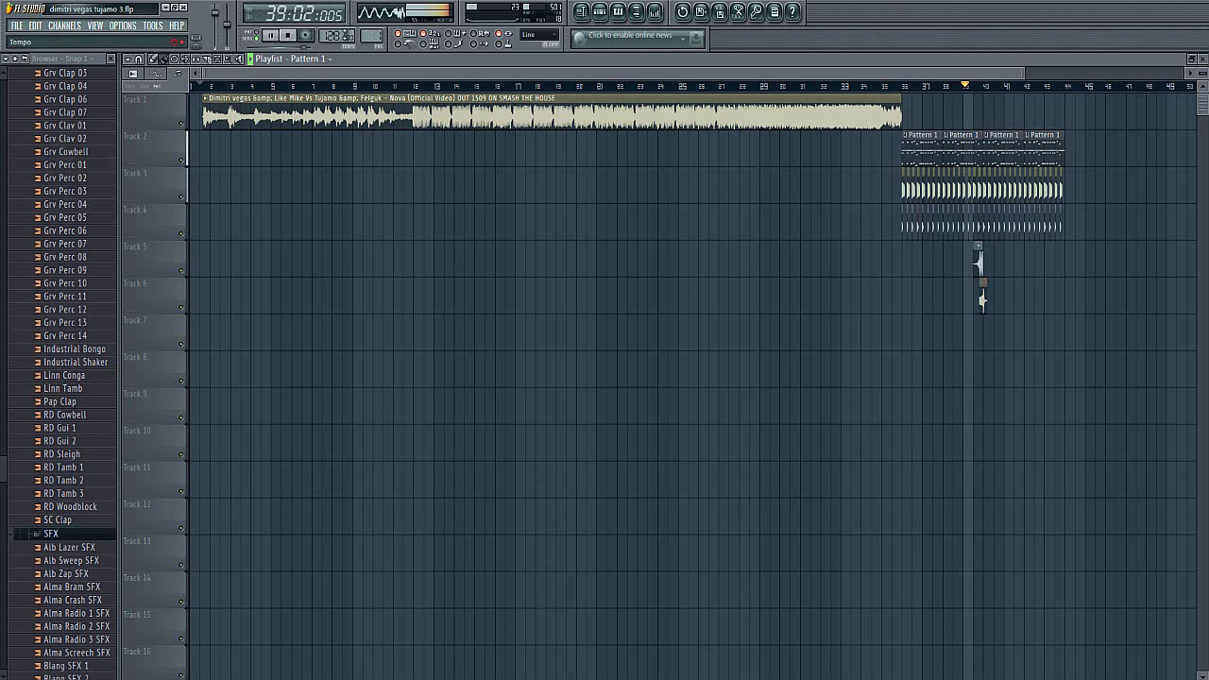
{"action": "left_click", "coordinate": [288, 36]}
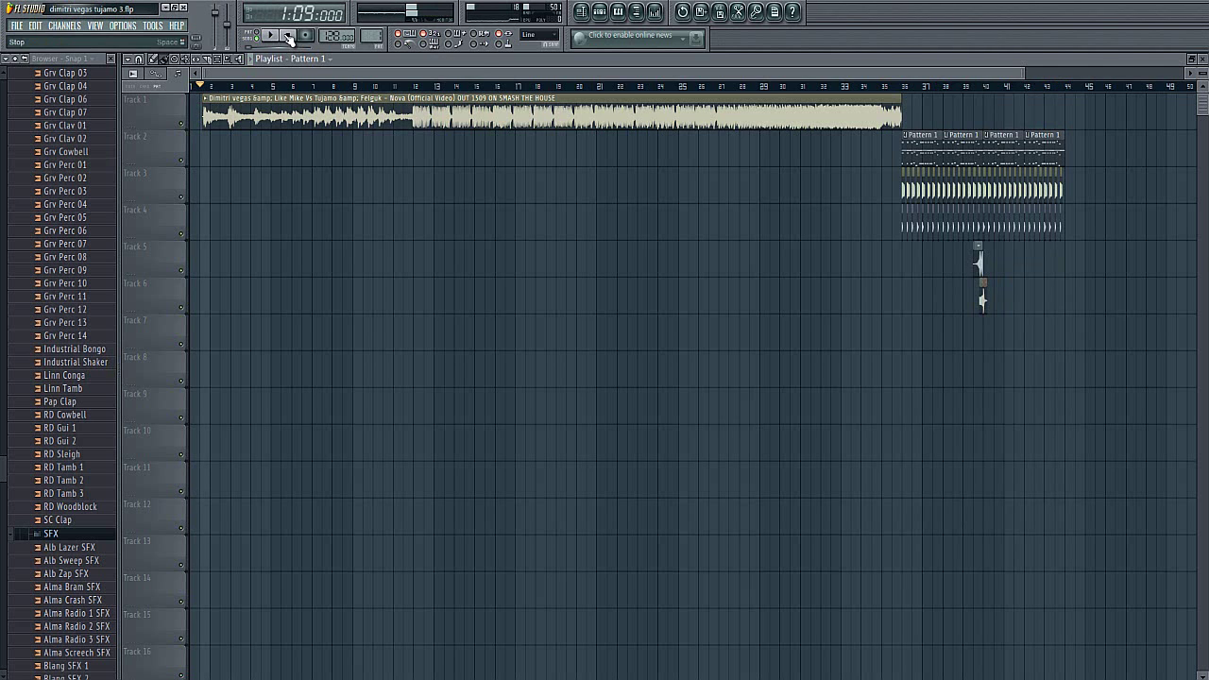